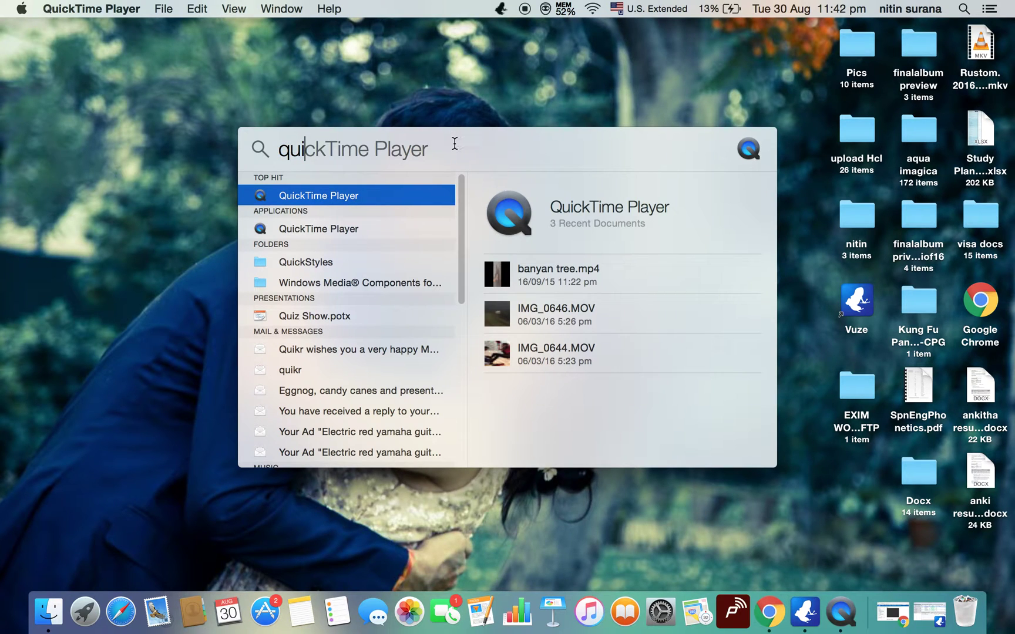
- Search Spotlight for 'excel' and launch Microsoft Excel to a blank Workbook1
key("BackSpace")
key("BackSpace")
key("BackSpace")
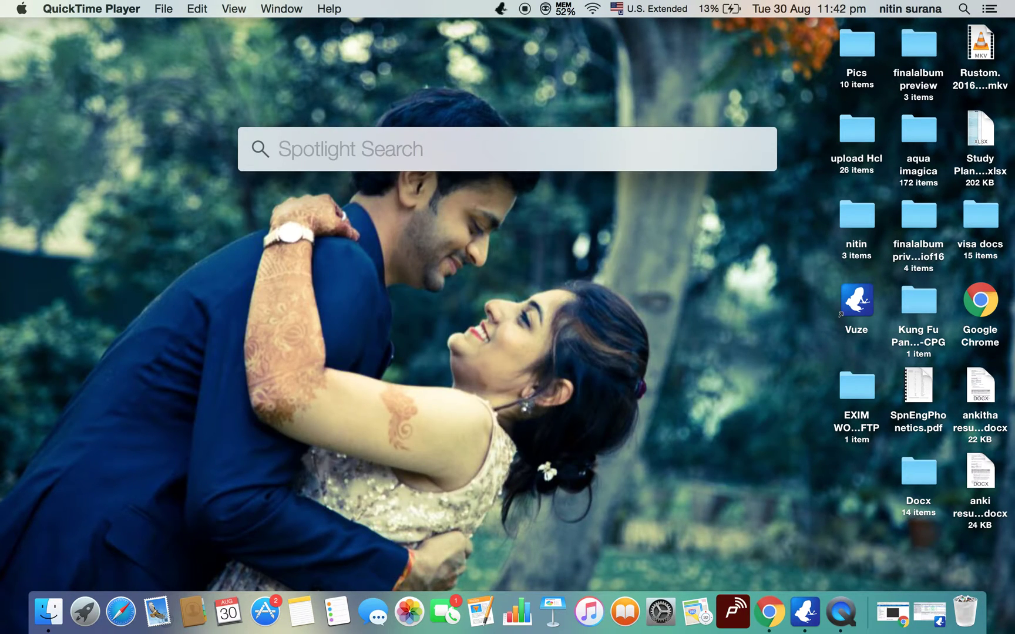
type("excel")
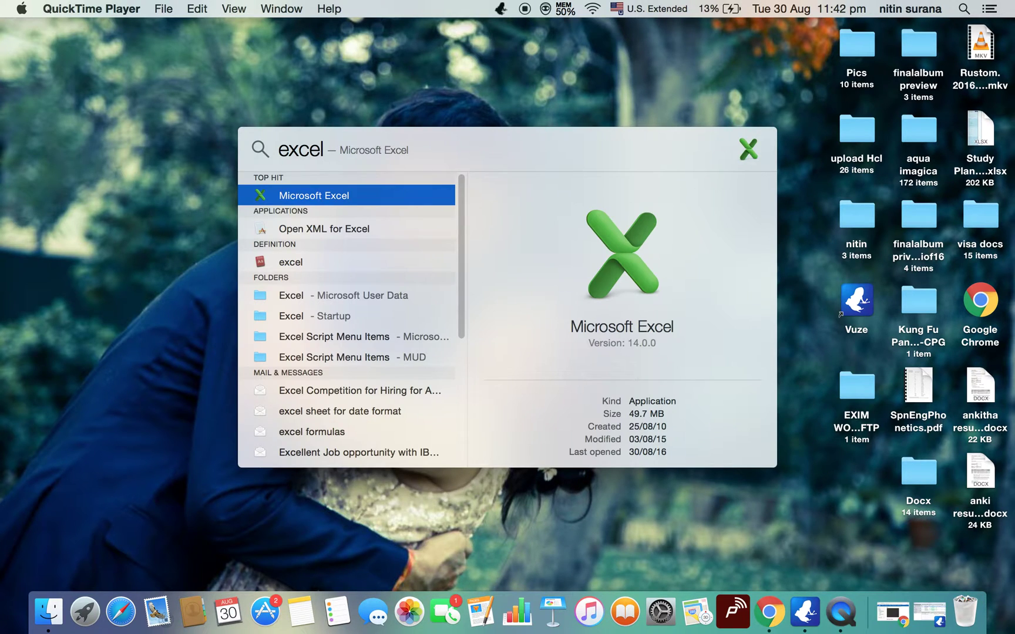
double_click(275, 198)
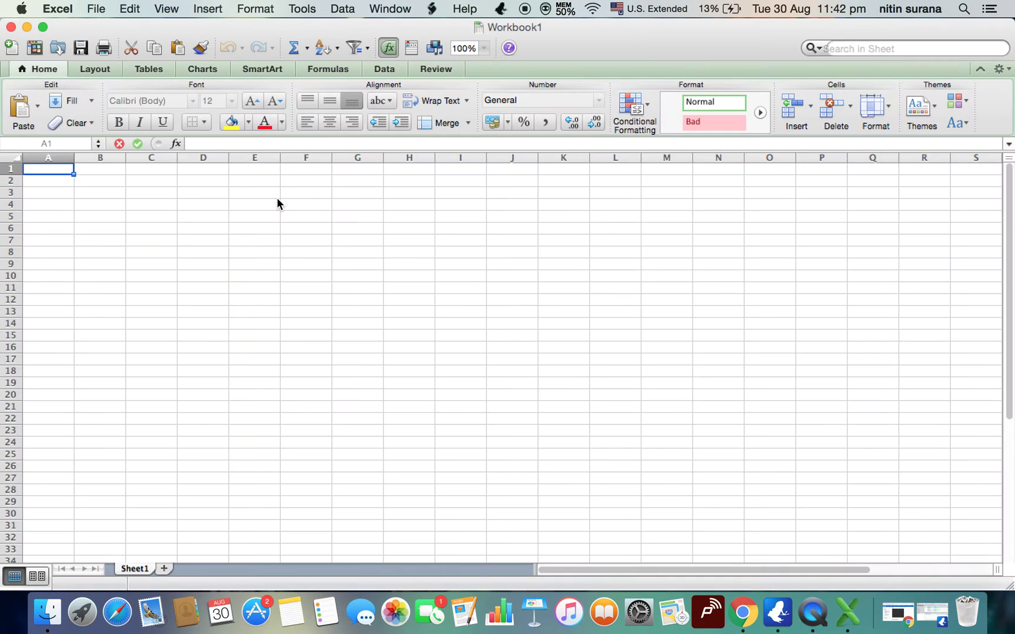
- Enter the currency codes USD, CHF, EURO and JPY down cells C3 to C6
left_click(114, 196)
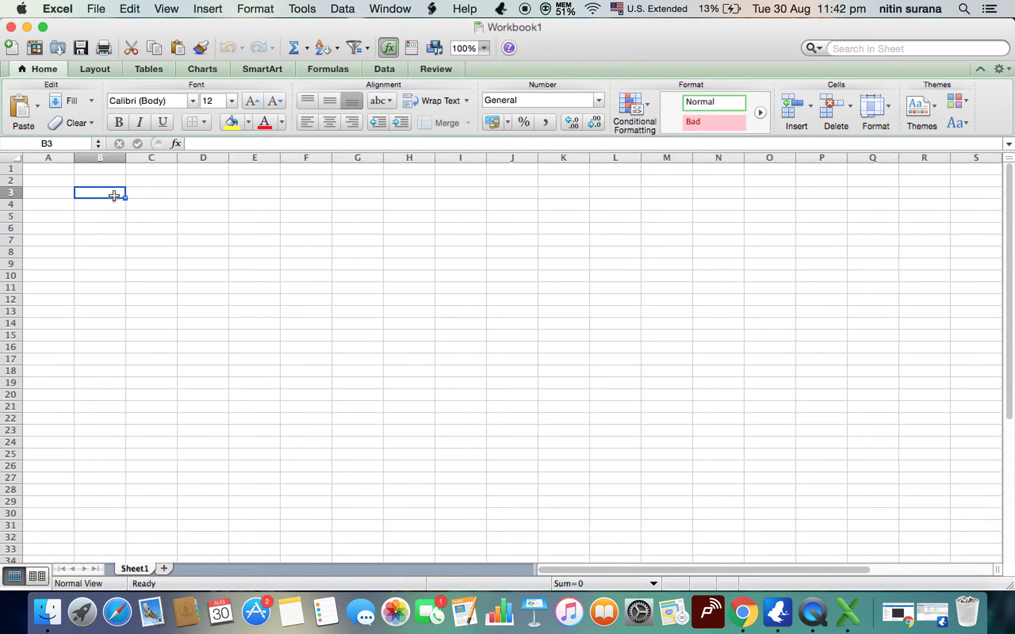
key("Right")
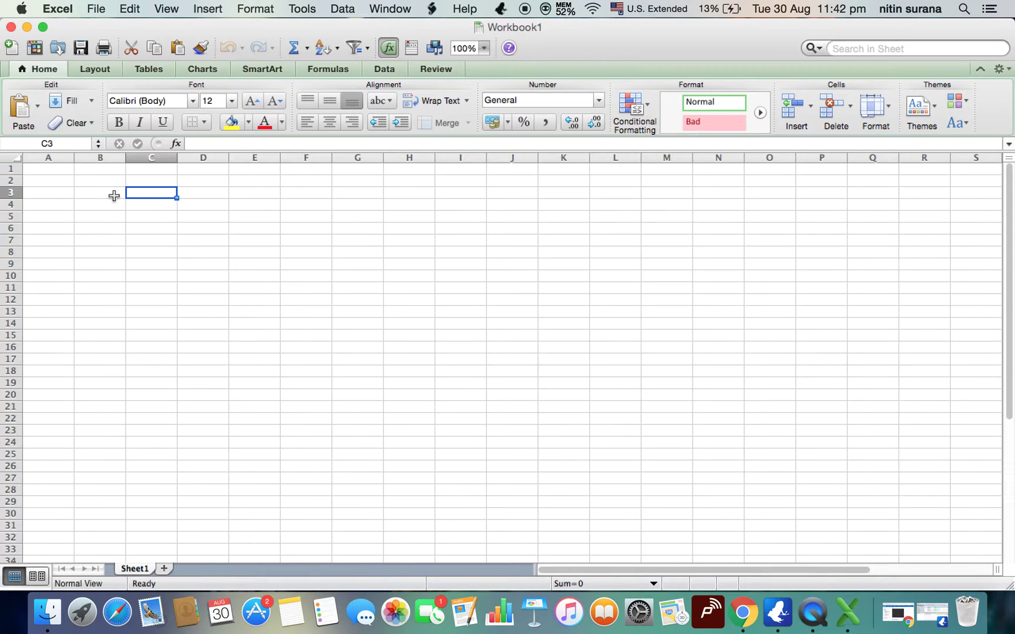
type("USD")
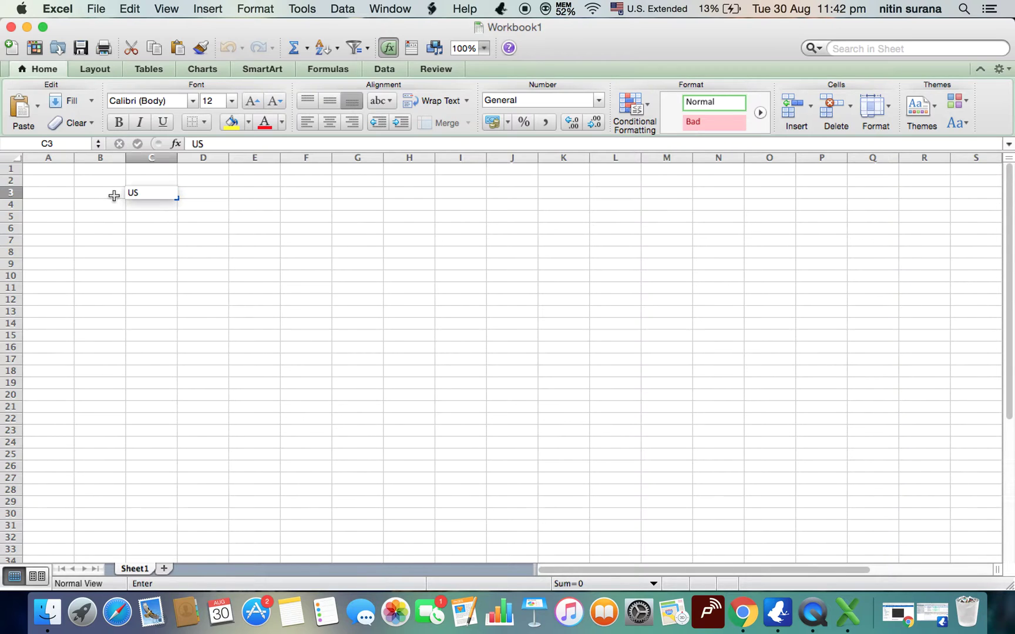
key("Return")
type("C")
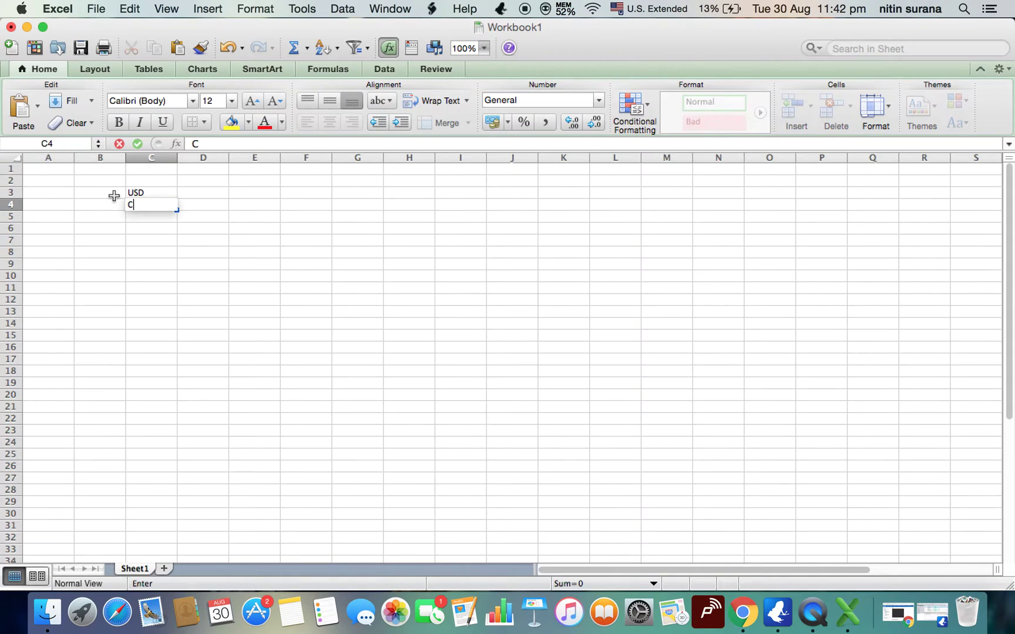
type("HF")
key("Return")
type("EURO")
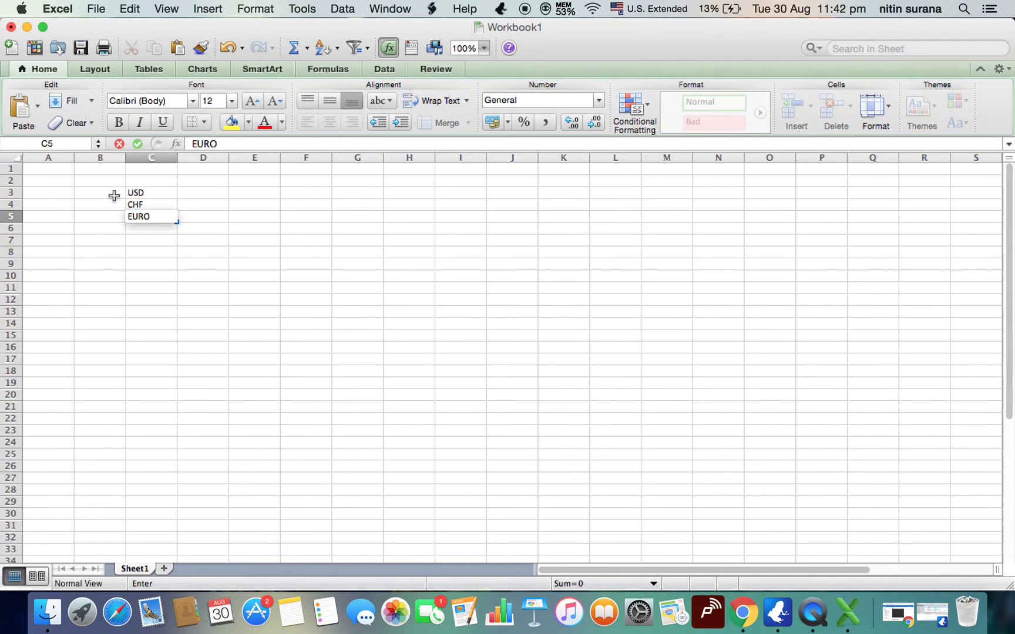
key("Return")
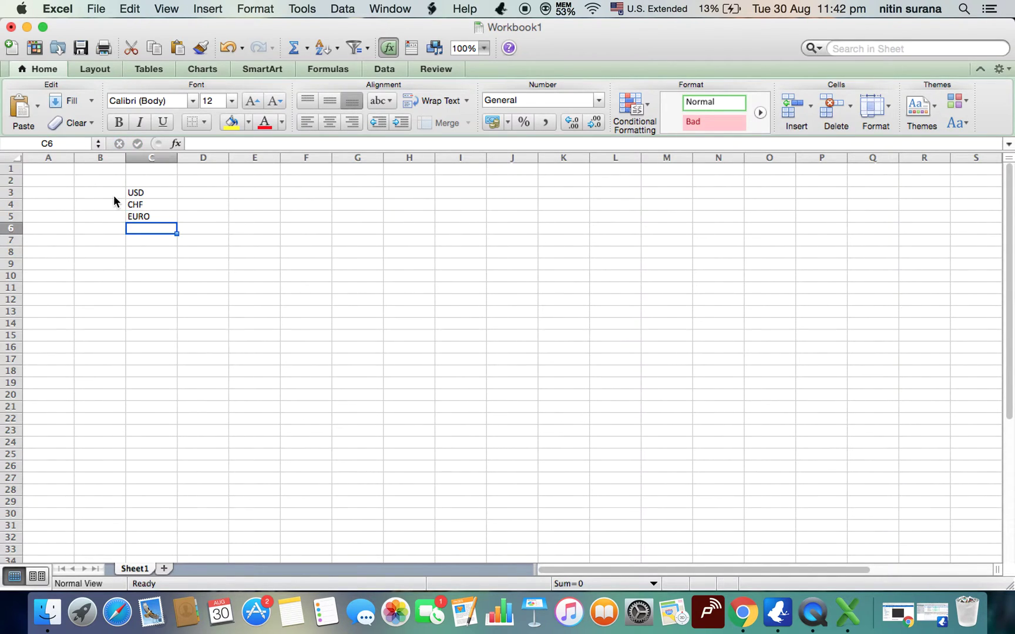
type("JPY")
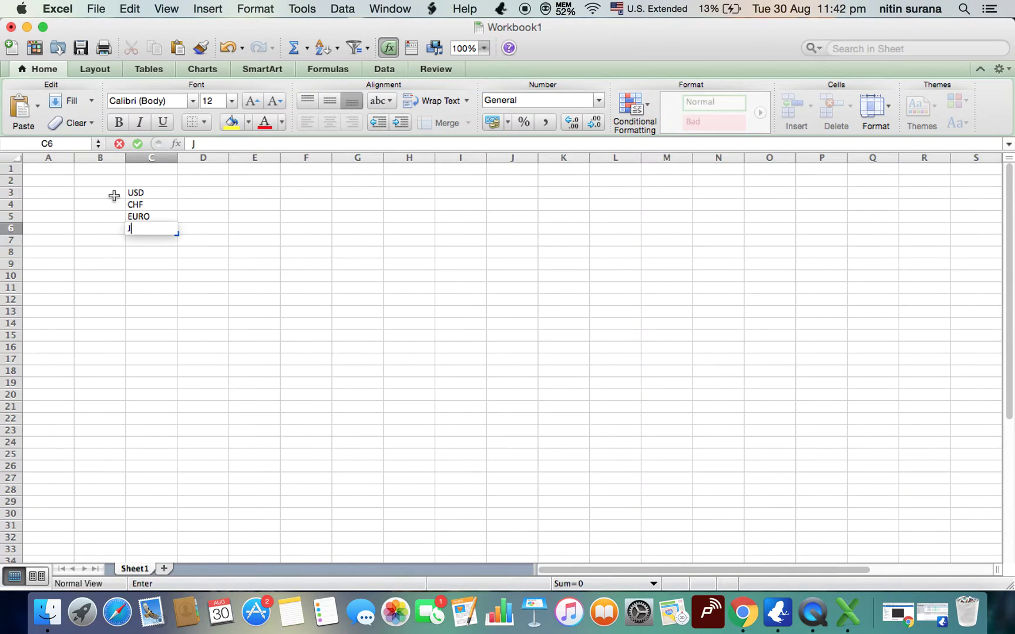
key("Return")
key("Up")
key("Up")
key("Up")
key("Up")
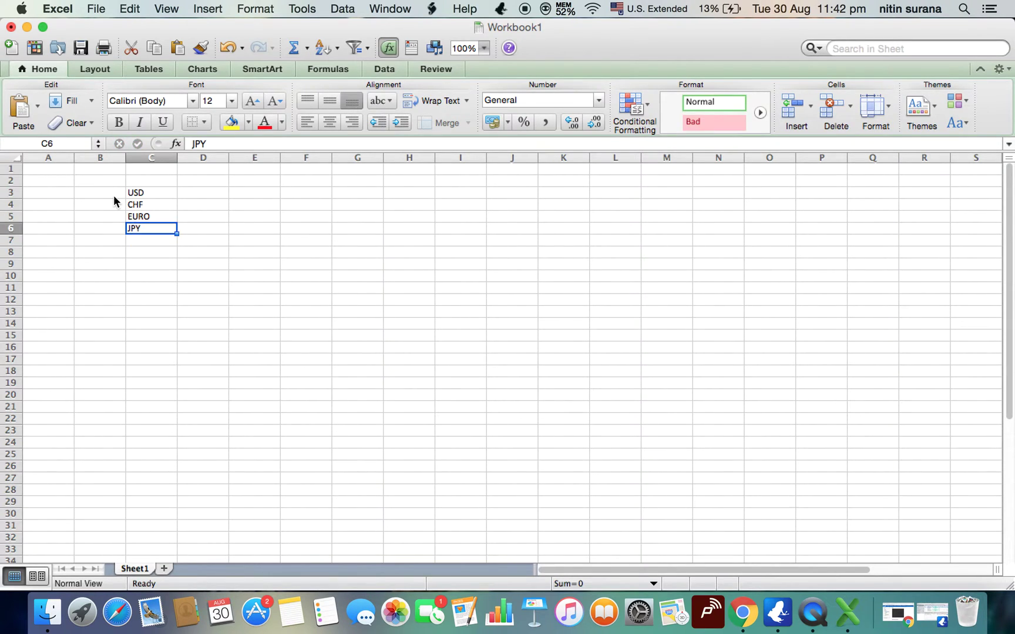
- Enter =RANDBETWEEN(10,100) in cell B3
left_click(110, 195)
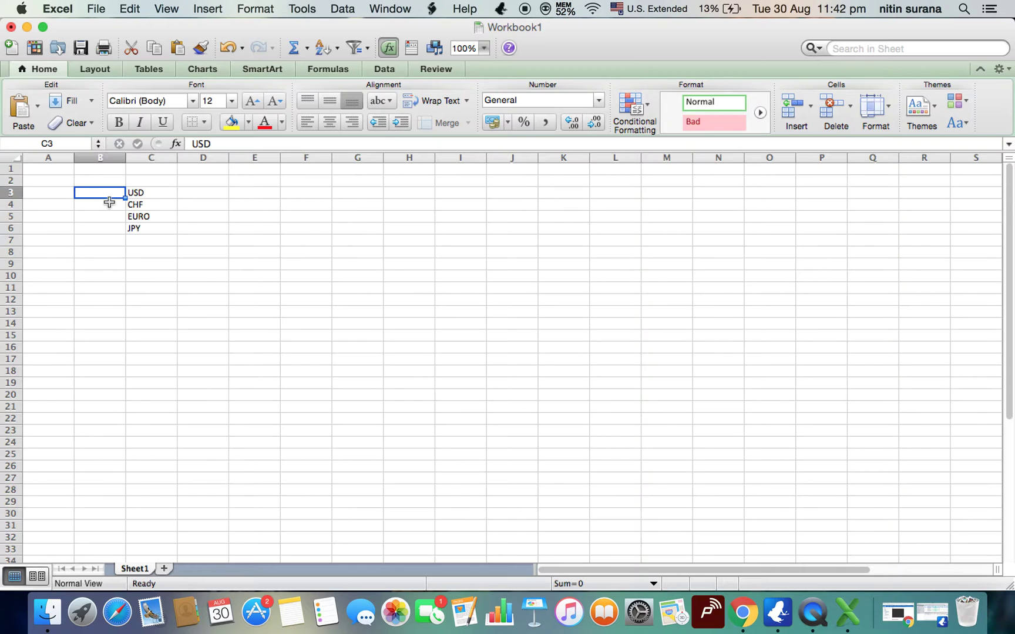
type("=rand")
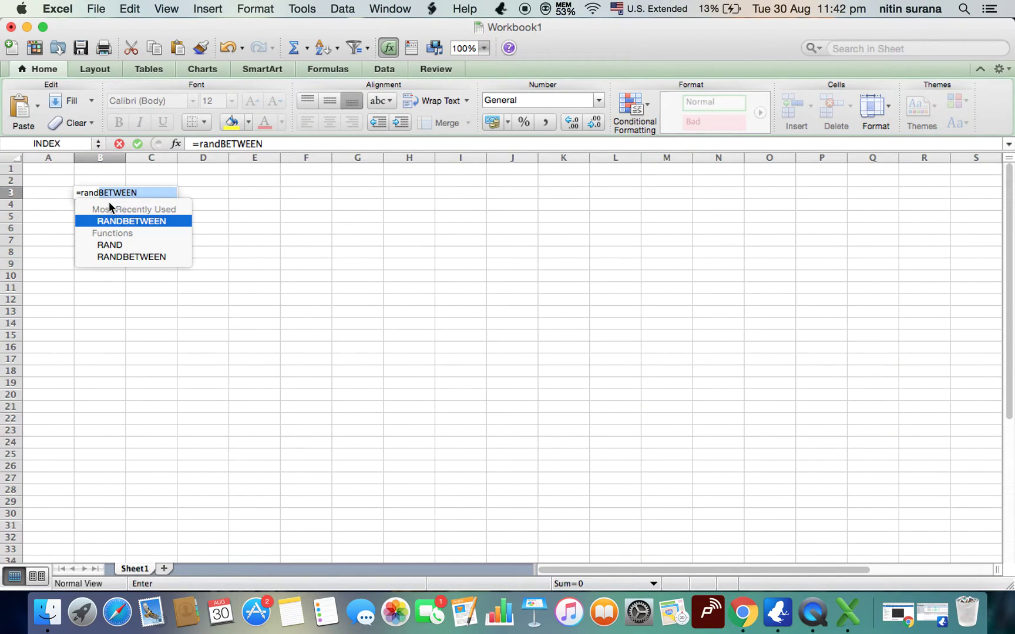
key("Return")
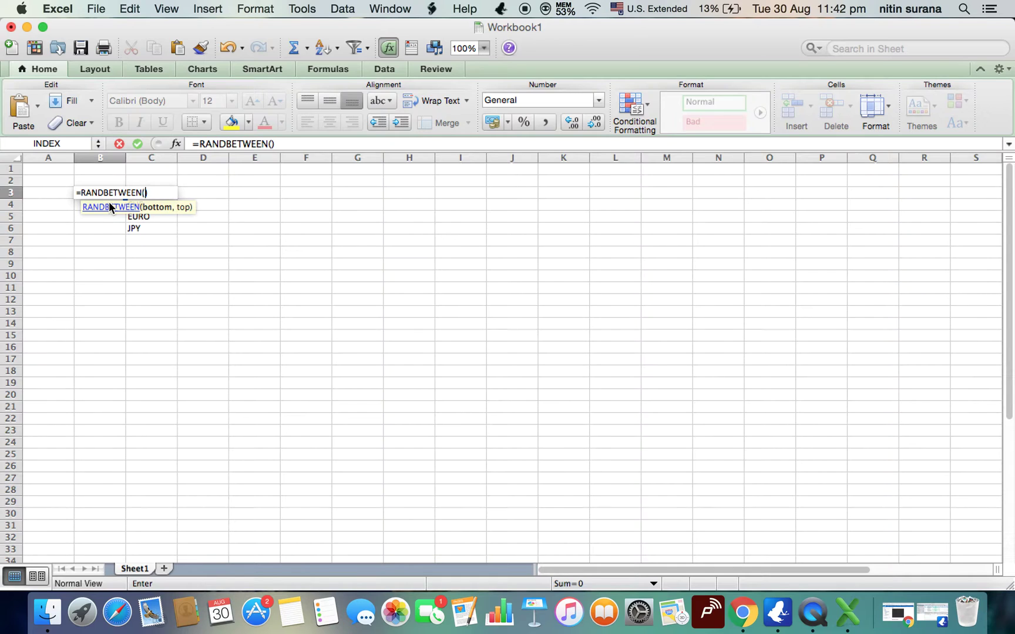
type("10,100")
key("Return")
- Copy the B3 random-number formula down to fill B3:B6
key("Right")
key("Page_Down")
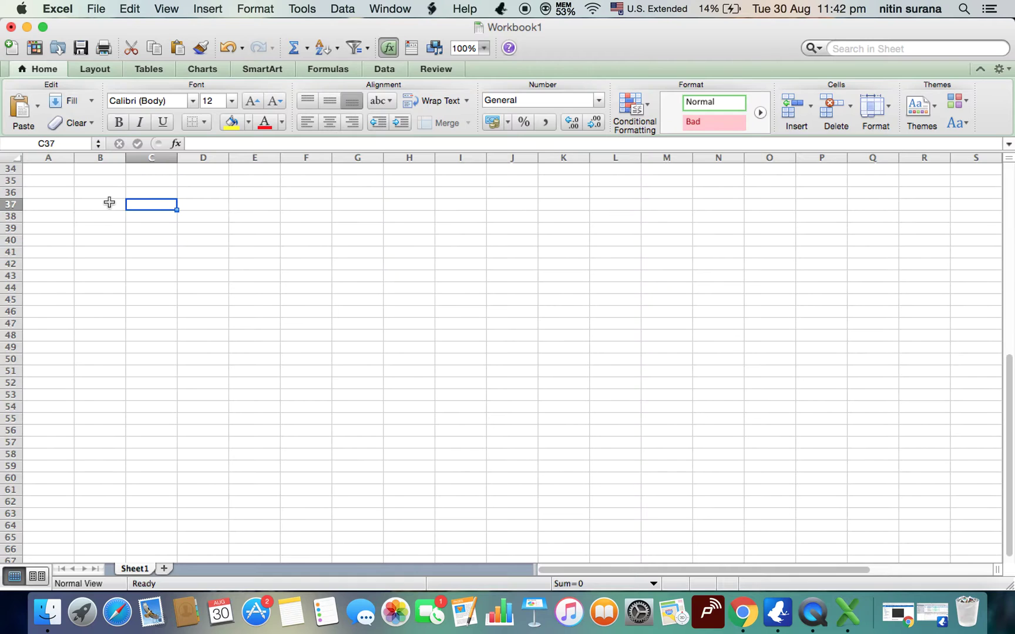
left_click(109, 202)
key("Page_Up")
key("Up")
key("Up")
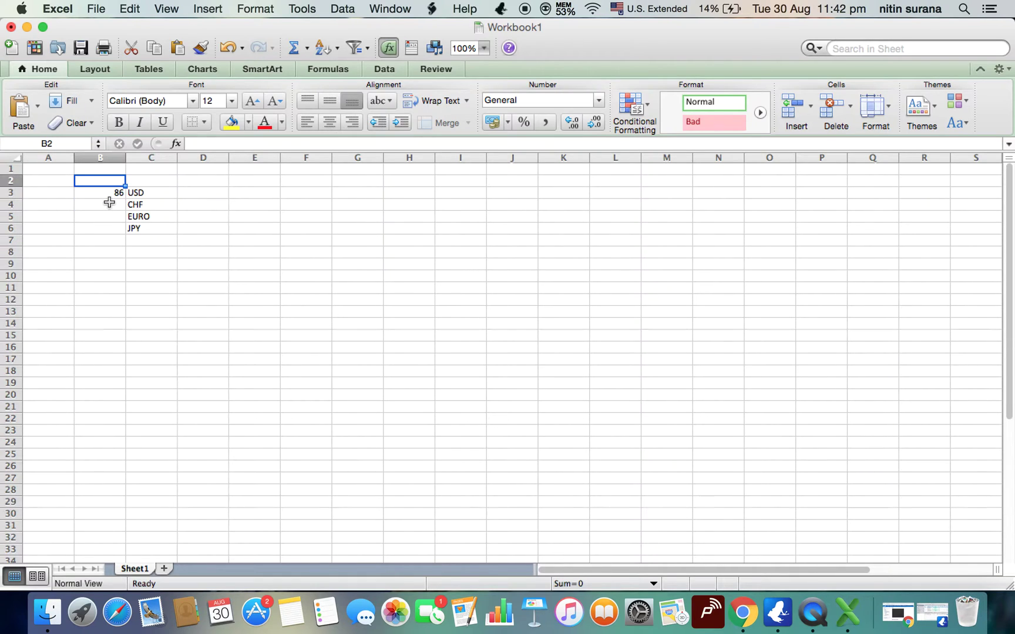
key("Down")
key("Right")
key("Left")
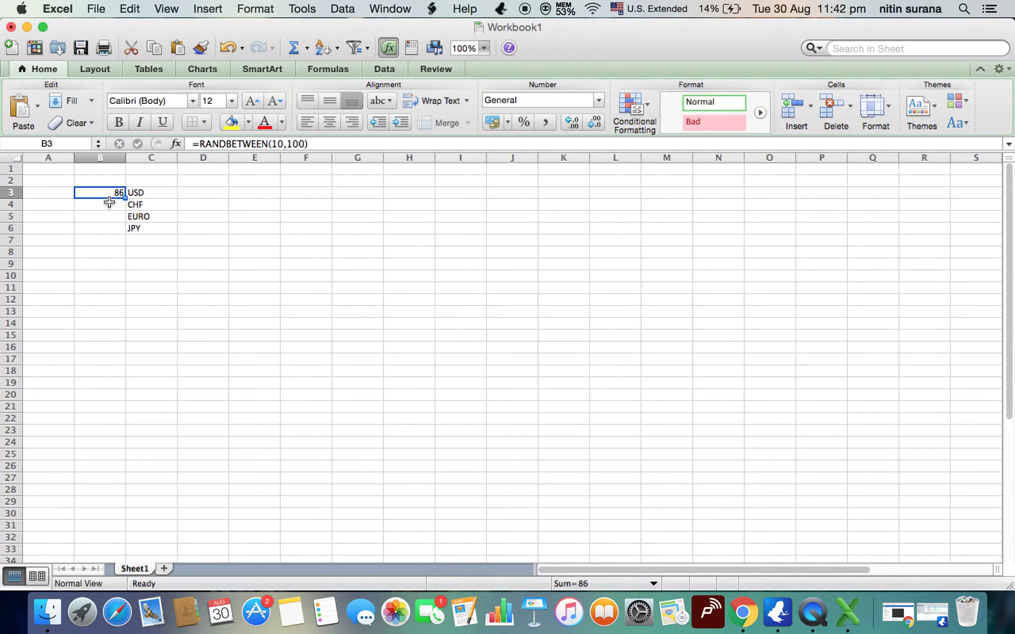
key("super+c")
key("Right")
key("Left")
key("shift+Down")
key("shift+Down")
key("shift+Down")
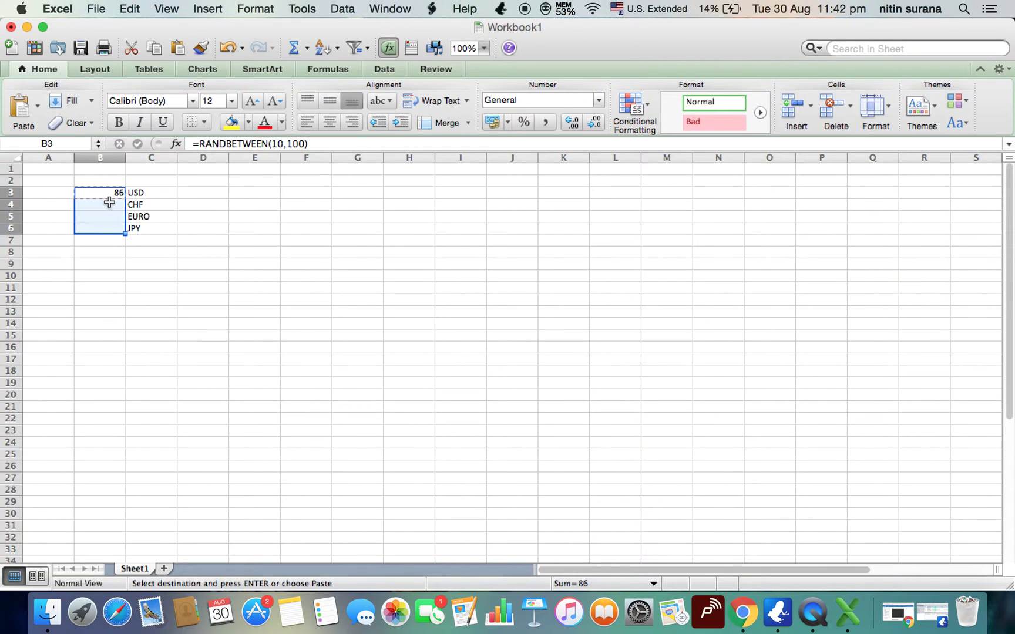
key("super+v")
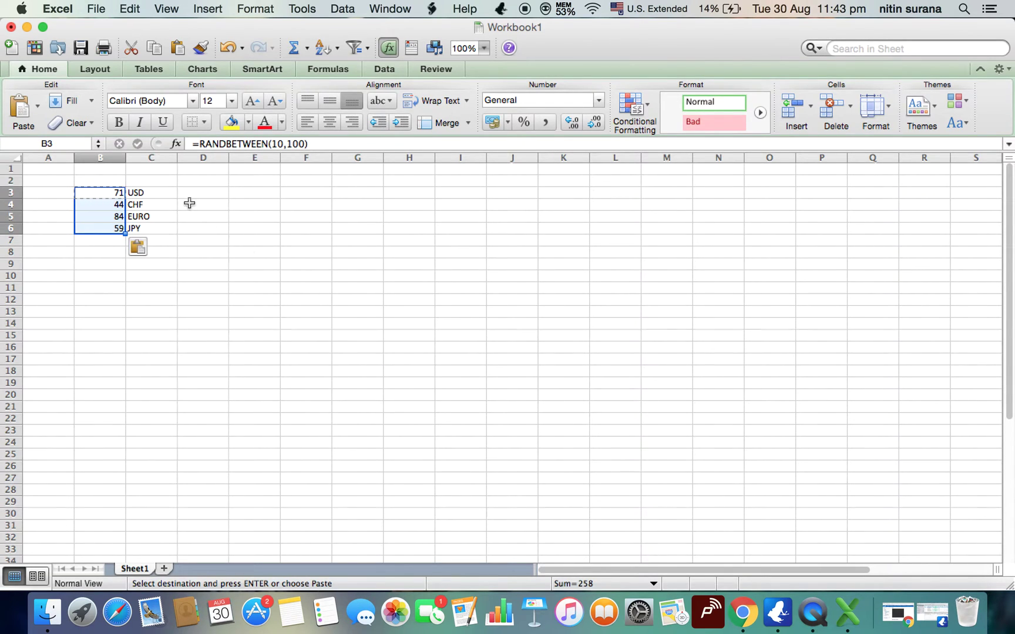
- Copy the four random numbers in B3:B6
key("Up")
key("Down")
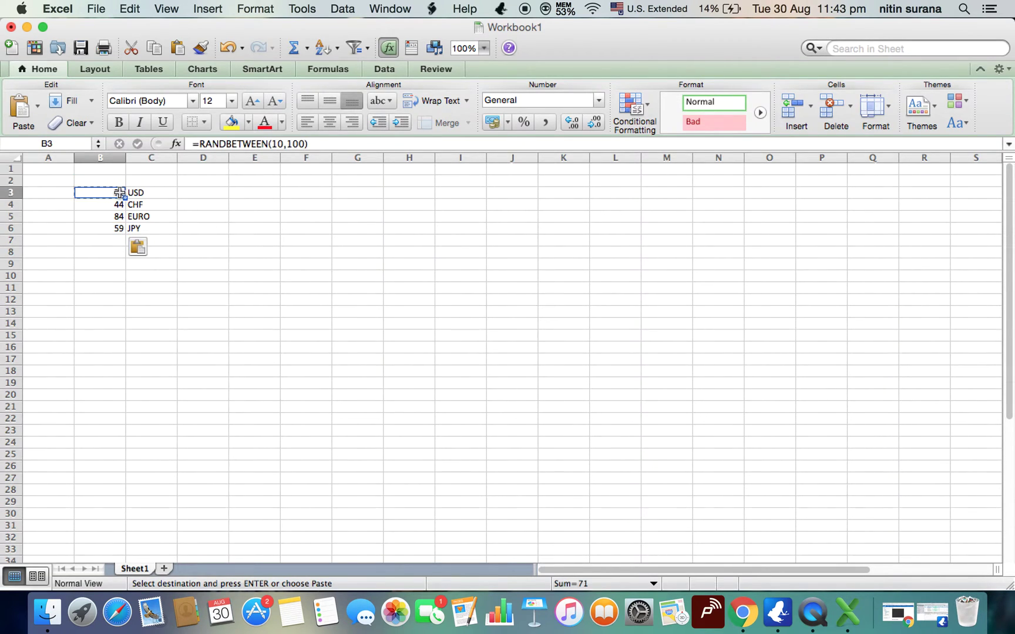
key("shift+Down")
key("shift+Down")
key("shift+Down")
key("super+c")
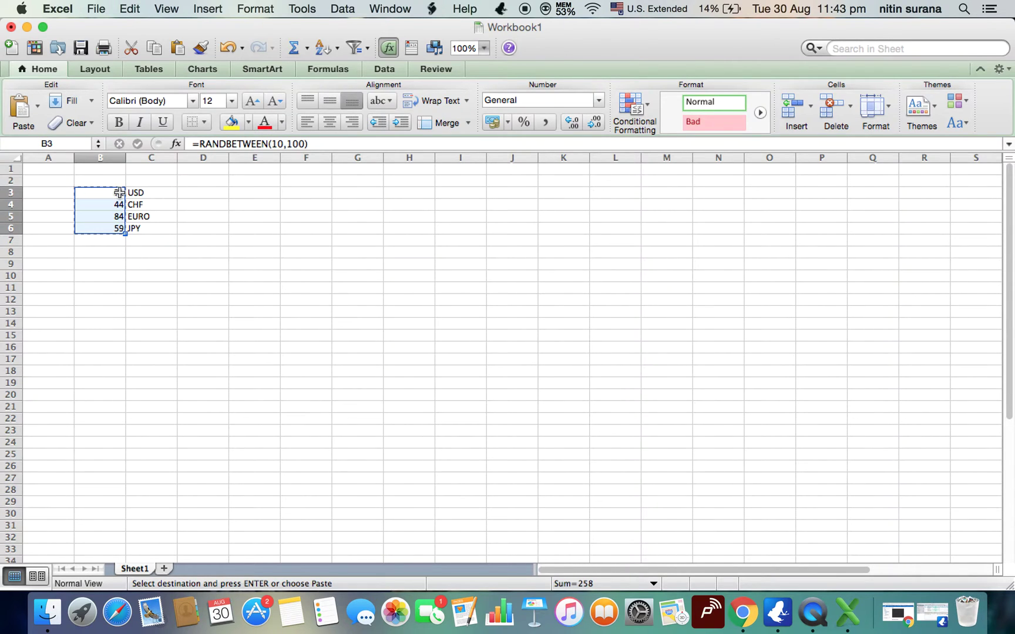
right_click(117, 192)
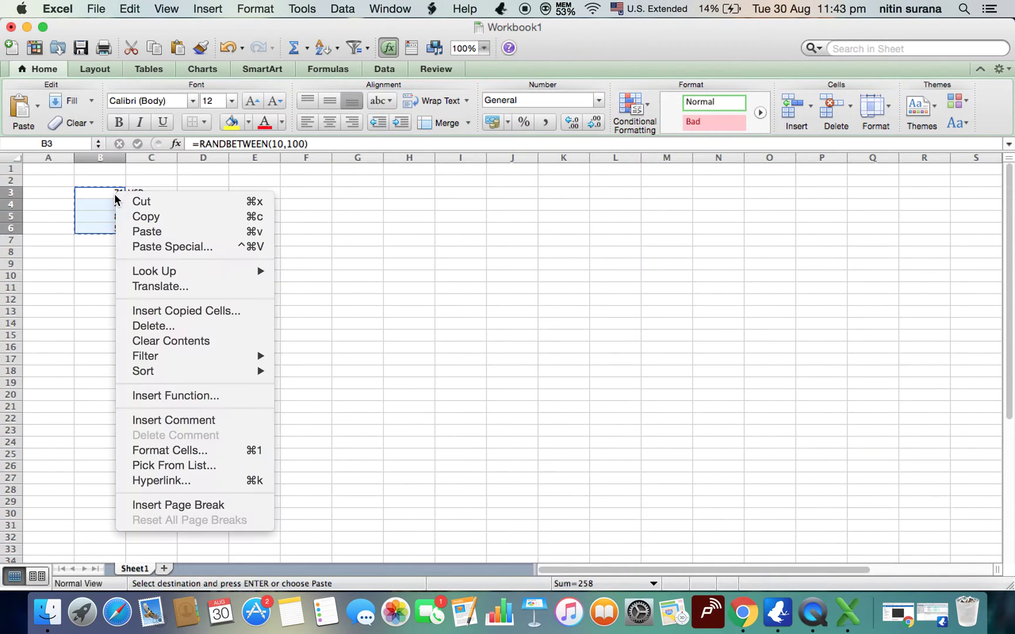
left_click(140, 244)
left_click(54, 164)
left_click(224, 365)
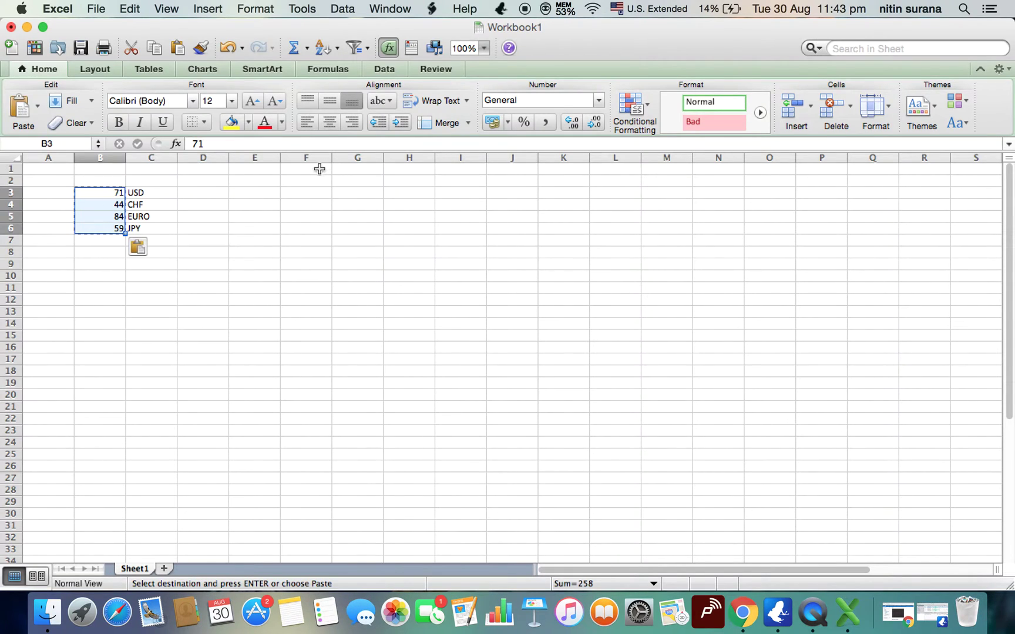
left_click(298, 205)
key("Escape")
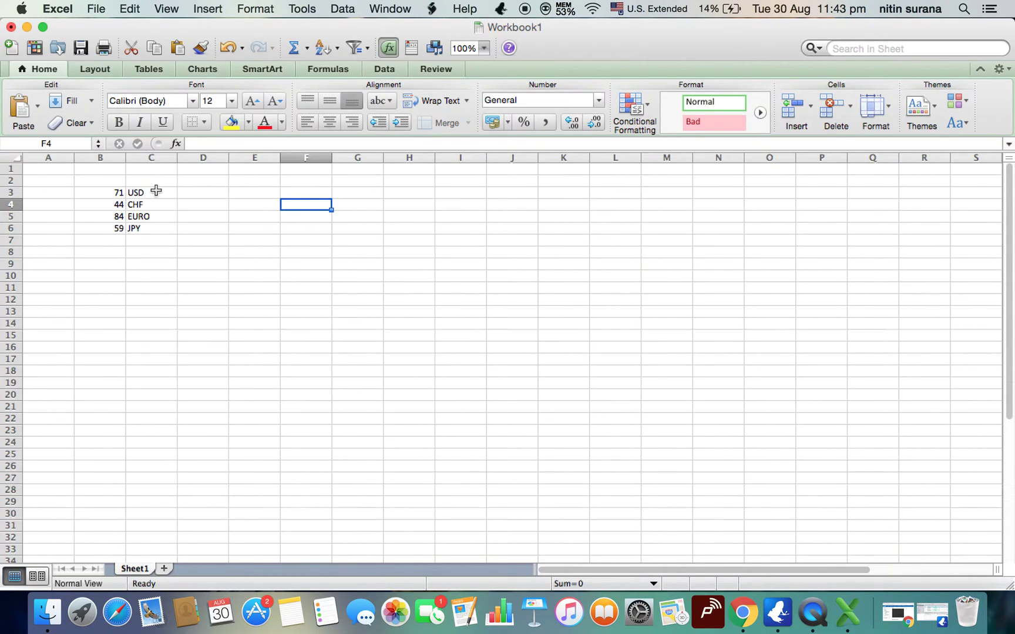
left_click(152, 197)
left_click_drag(152, 197, 138, 258)
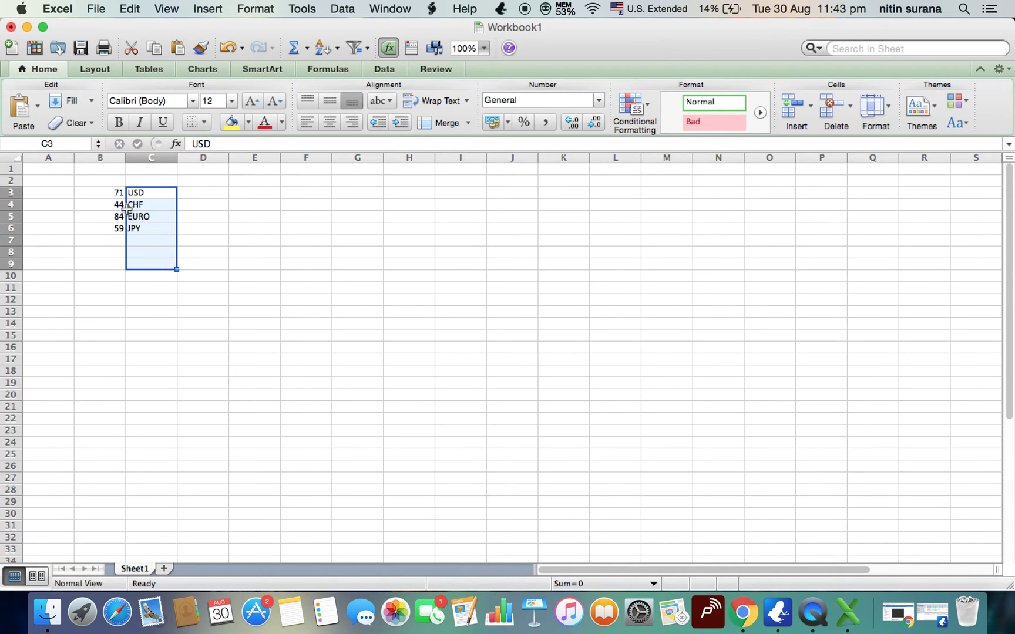
left_click(116, 194)
left_click_drag(116, 194, 112, 252)
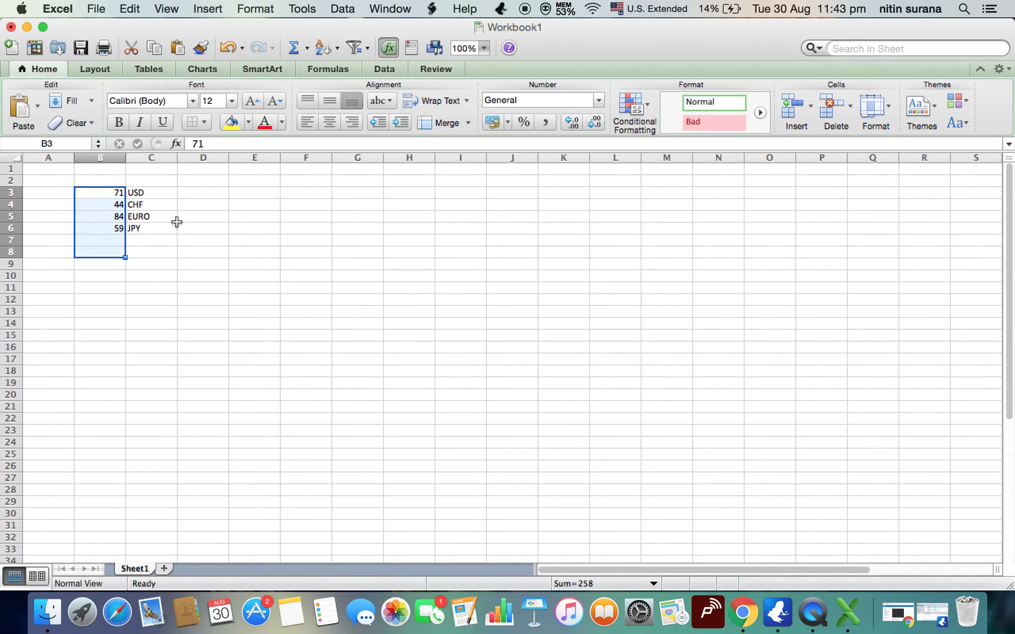
left_click(252, 215)
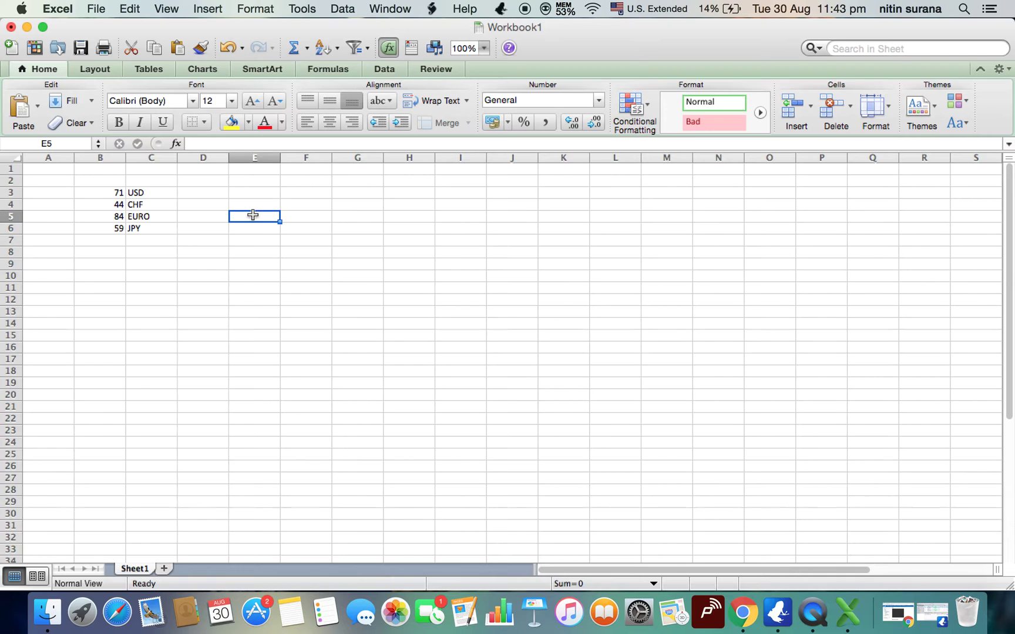
- Put the label Euro in cell E5 beside the currency rate table
type("Euro")
key("Return")
key("Right")
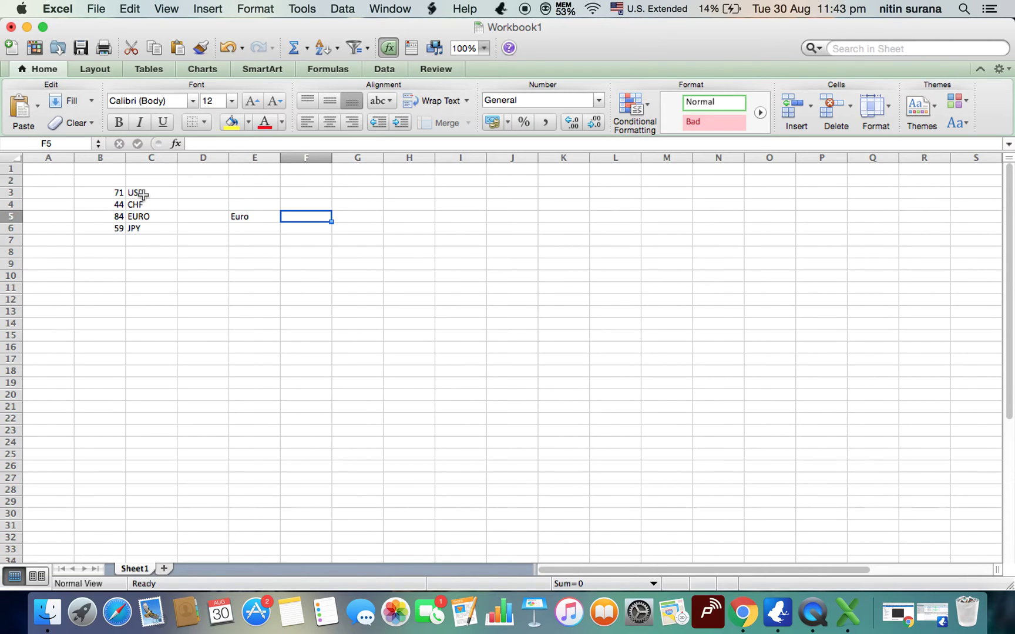
left_click_drag(140, 194, 118, 230)
left_click(315, 218)
- Enter =INDEX(B3:B6,MATCH(E5,C3:C6,0)) in F5, returning 84 for Euro
type("=index")
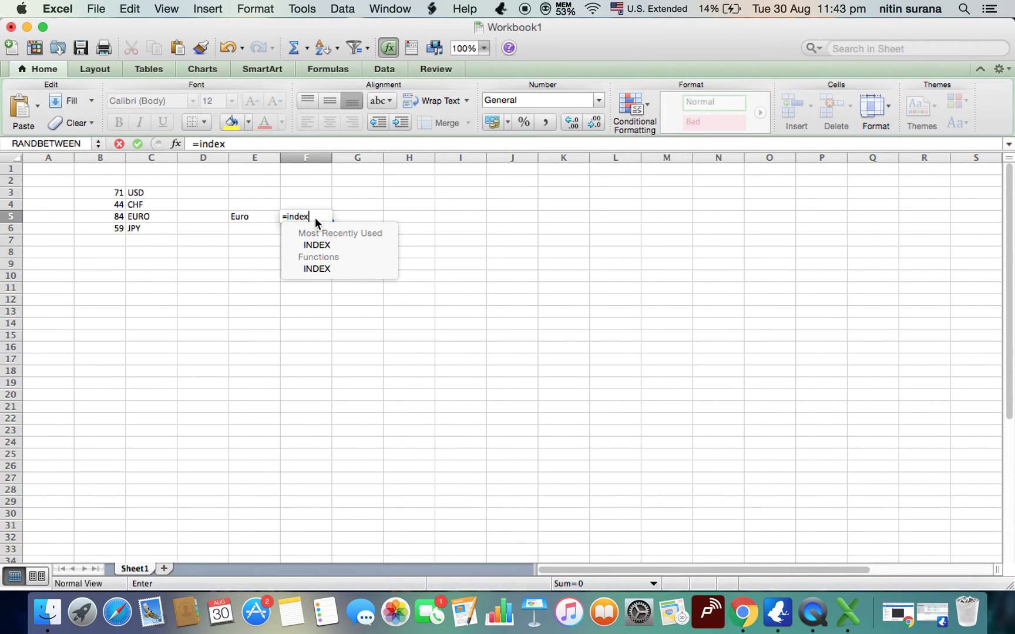
key("Down")
key("Tab")
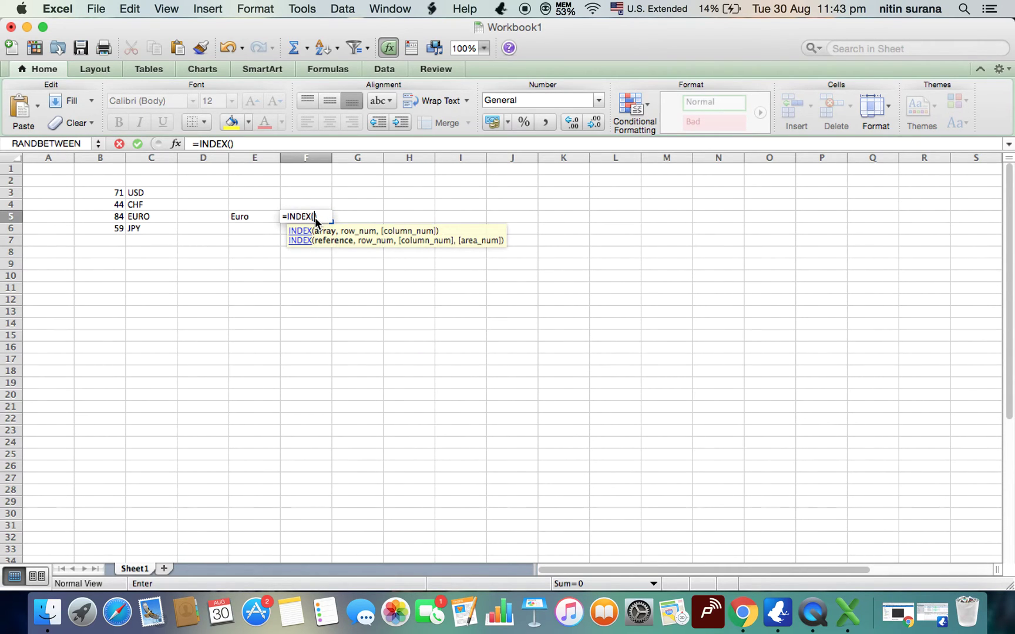
left_click_drag(315, 217, 113, 225)
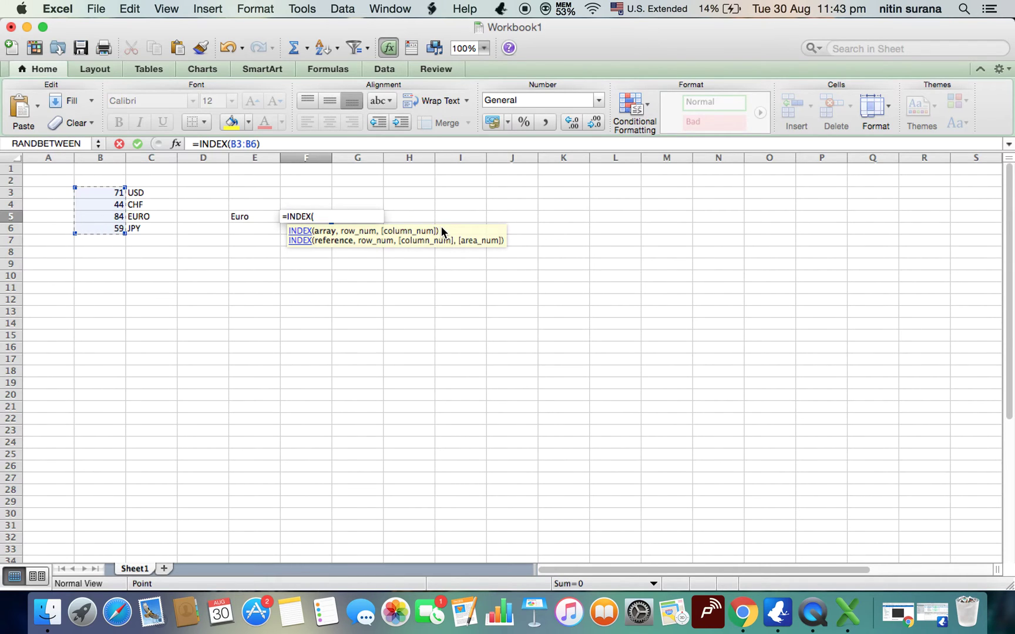
type(",match")
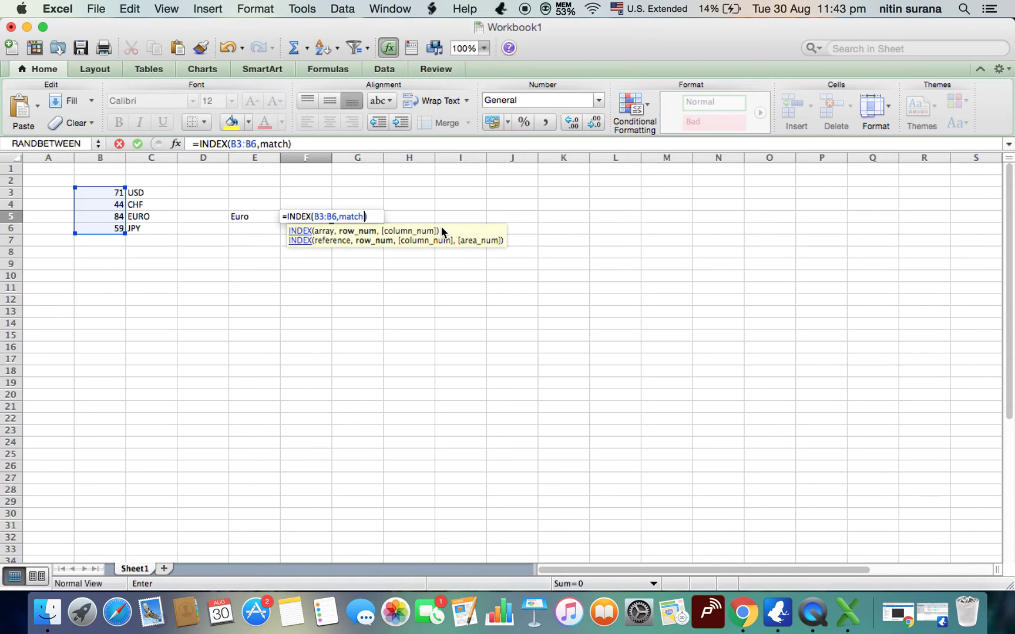
type("(")
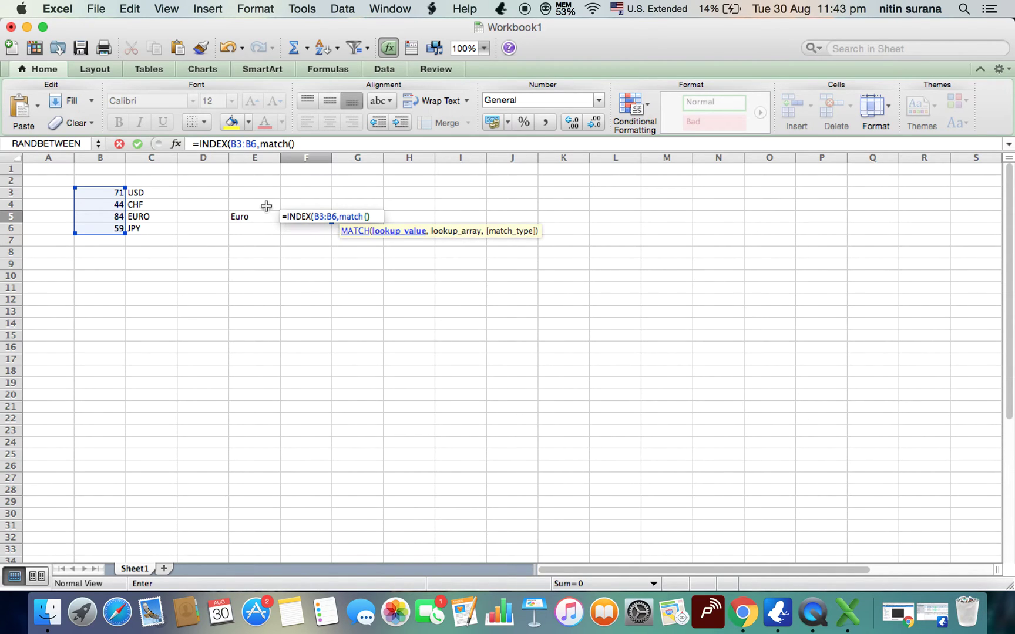
left_click(249, 216)
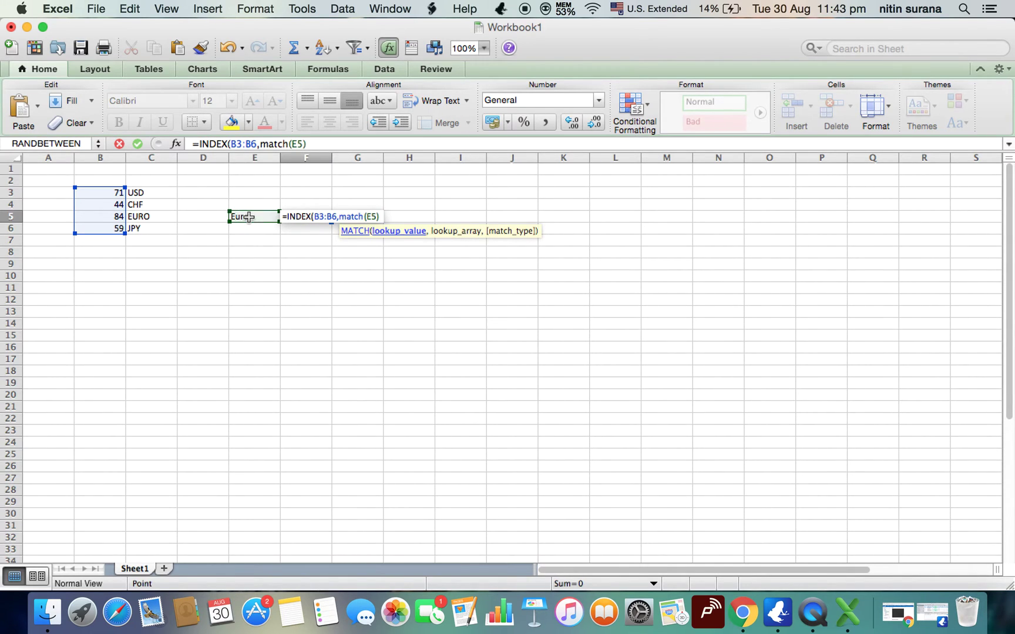
type(",")
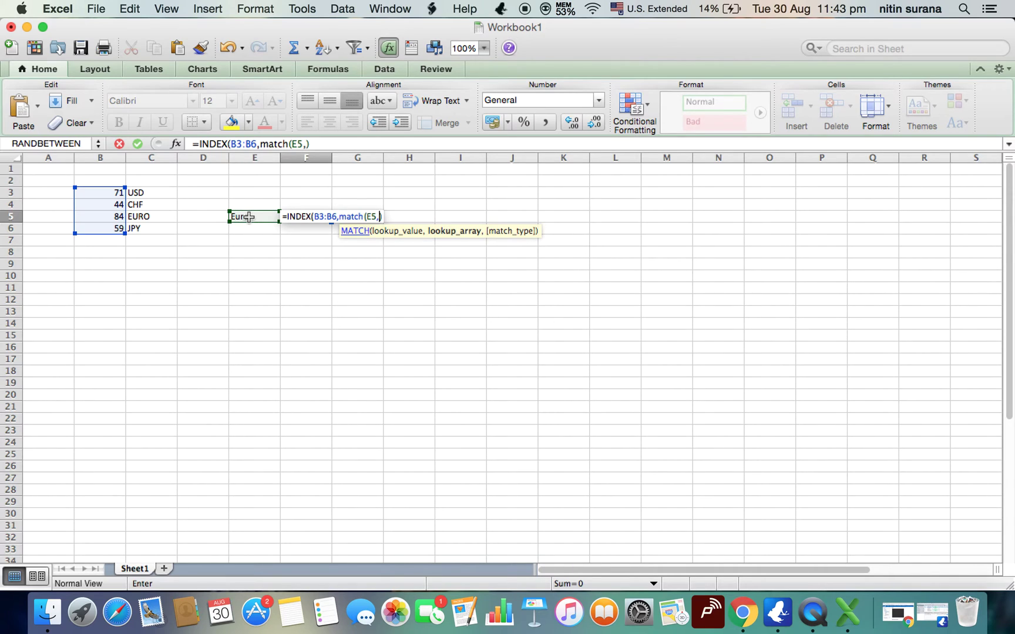
left_click_drag(150, 192, 149, 227)
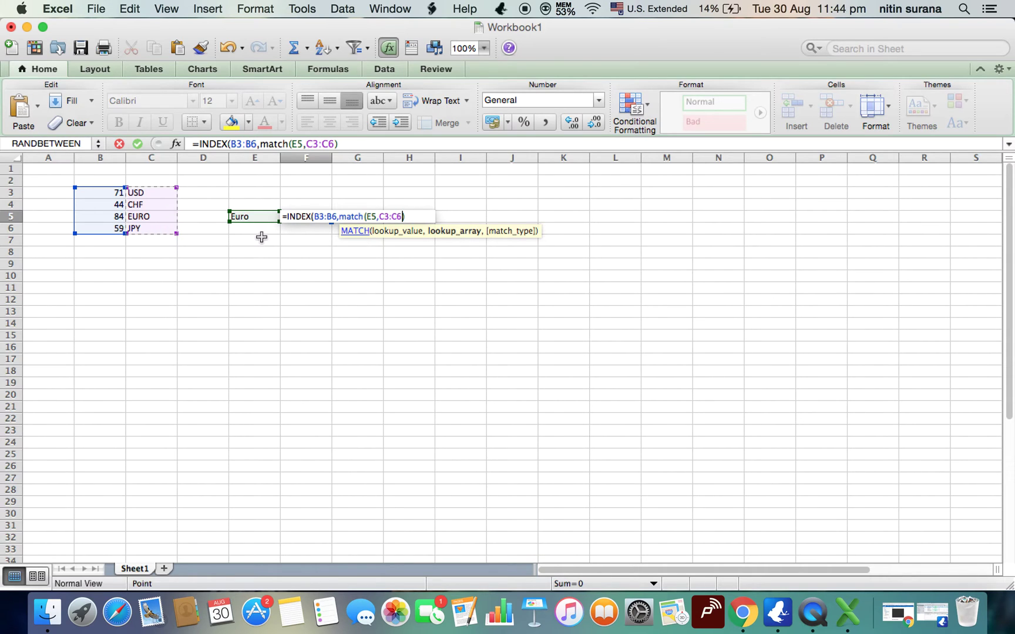
type(",")
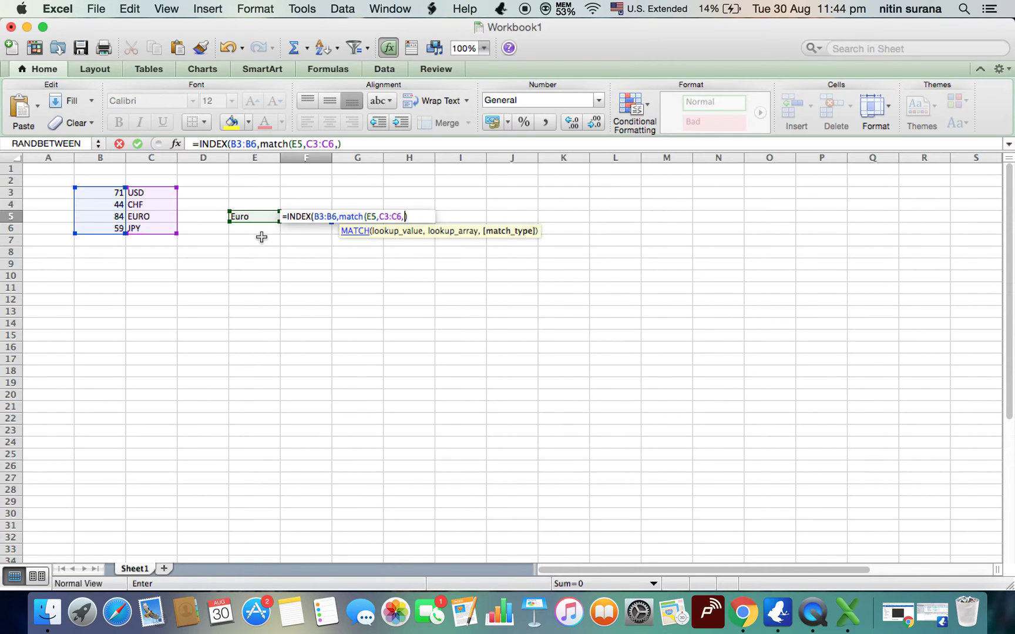
type("0))")
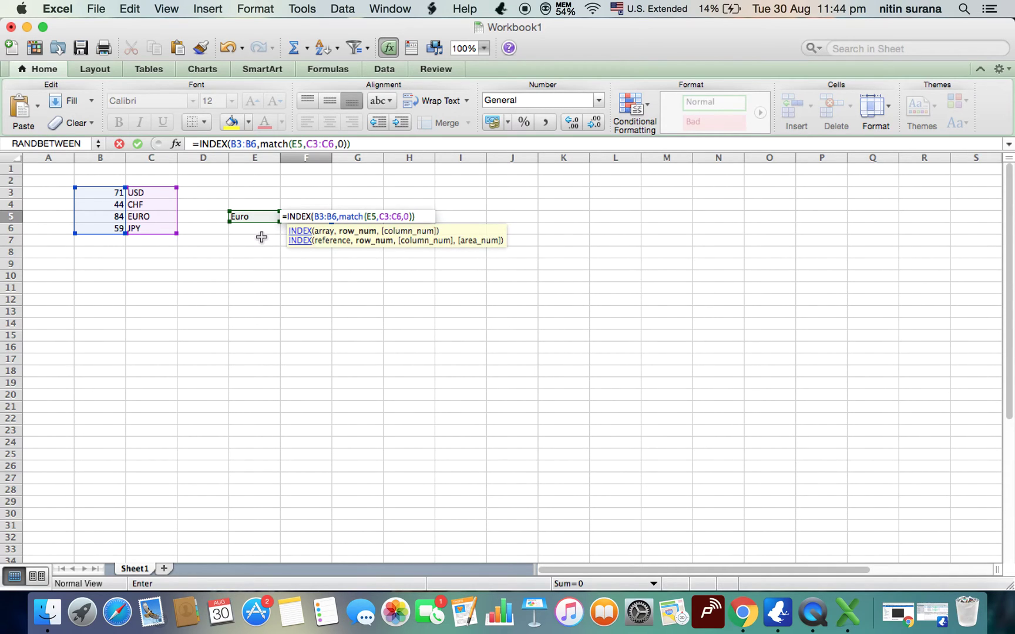
key("Return")
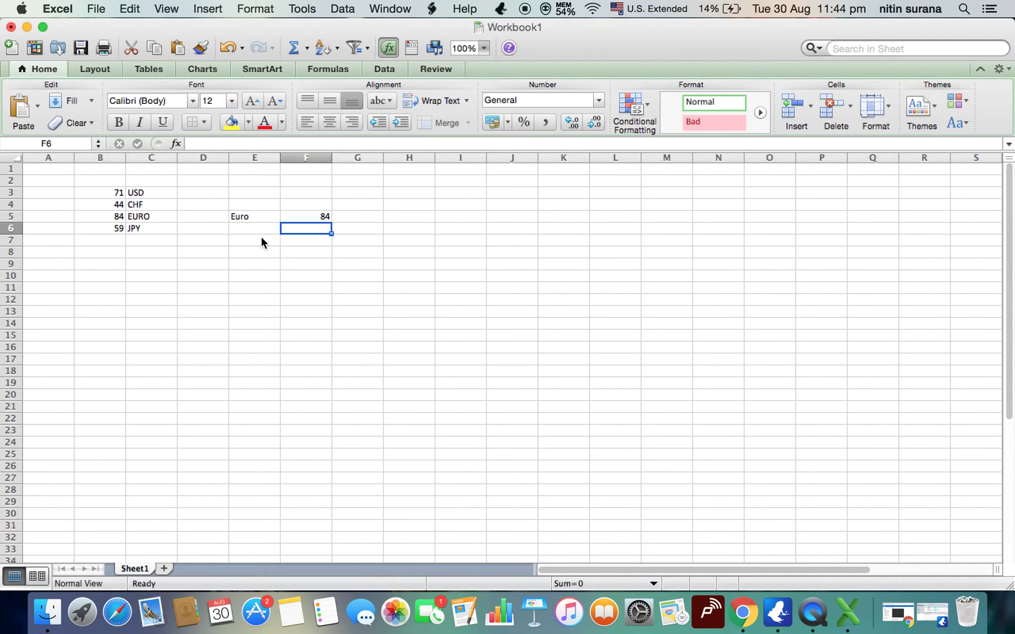
left_click(322, 219)
left_click_drag(140, 216, 104, 217)
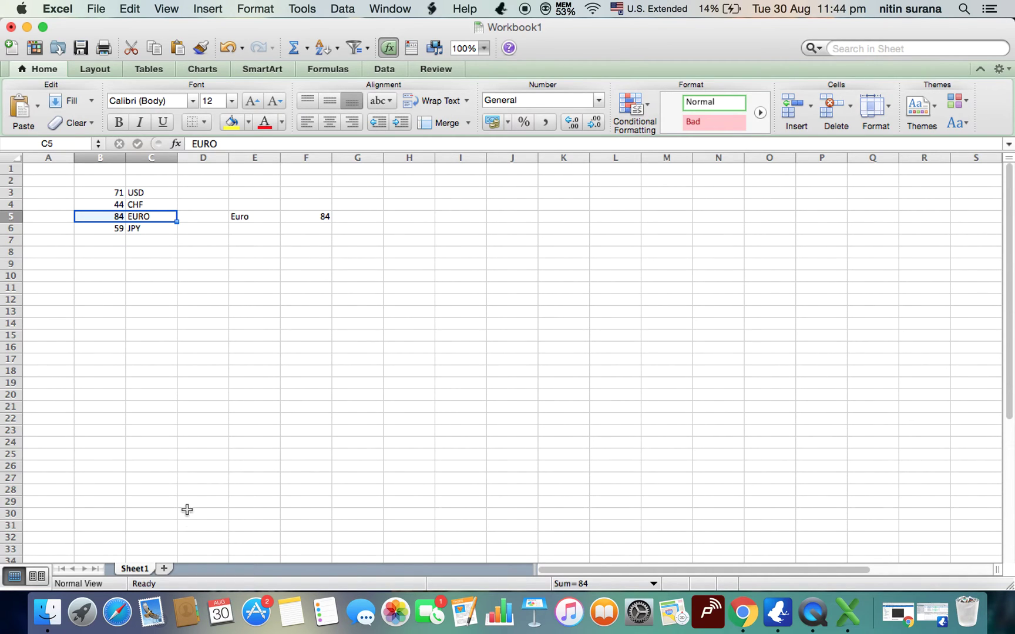
left_click(144, 185)
left_click(141, 158)
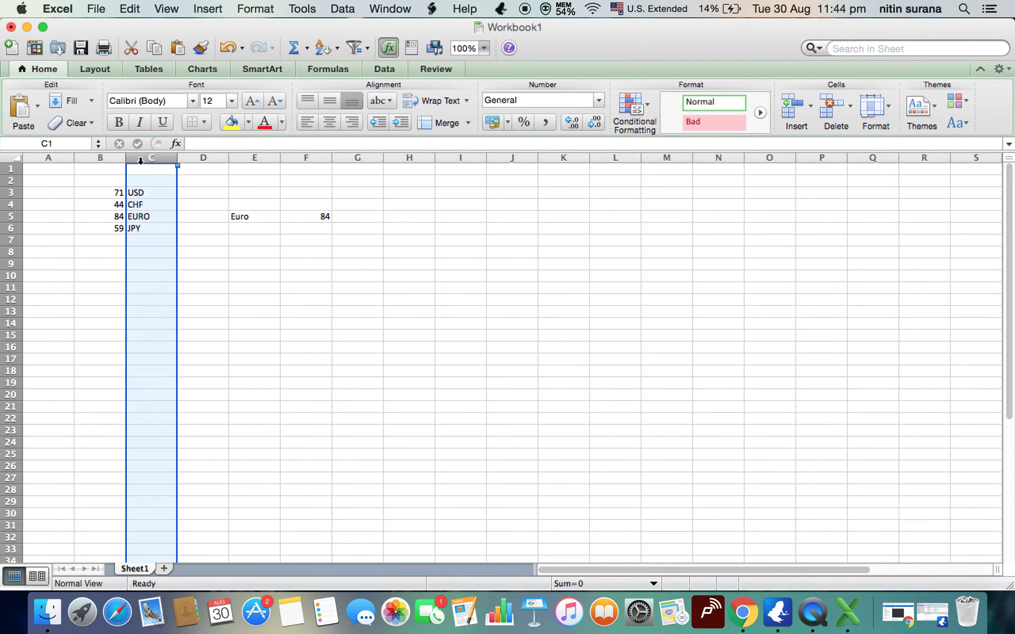
left_click(306, 216)
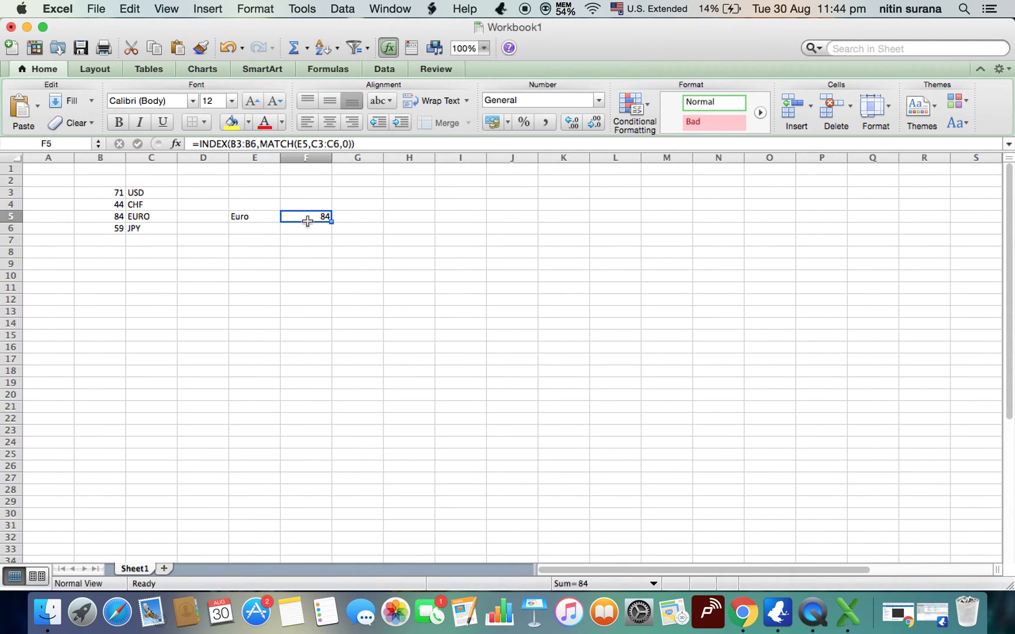
left_click(140, 183)
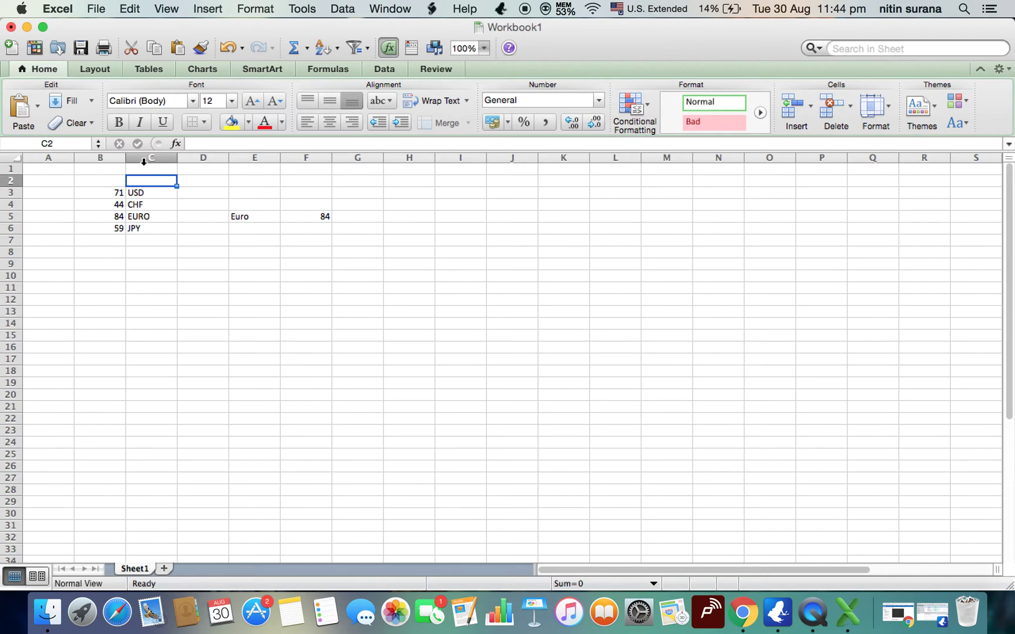
left_click(141, 196)
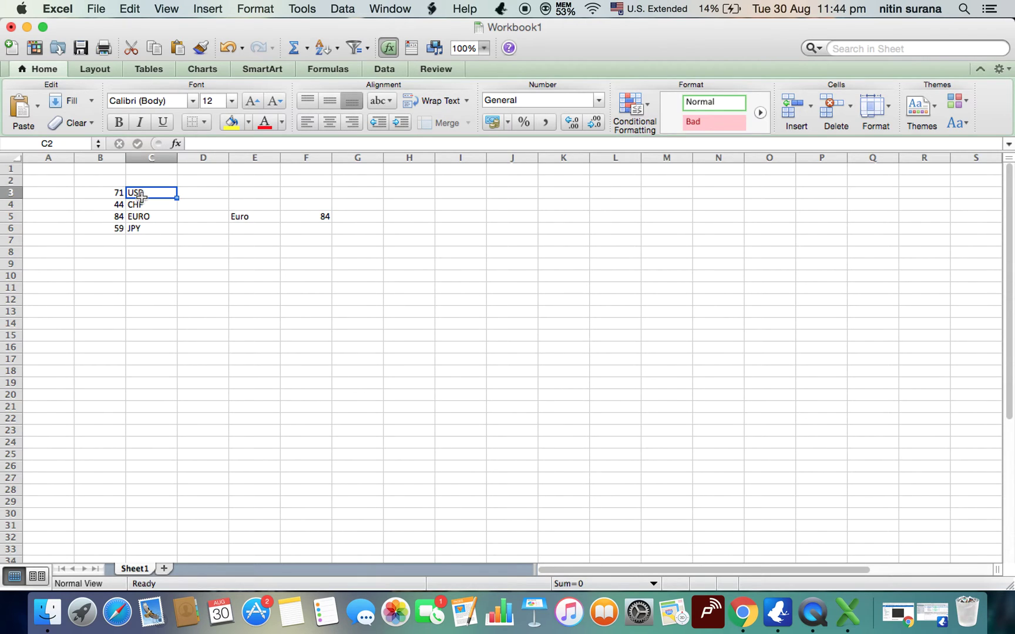
- Clear the Euro label and lookup result from E5:F5
key("Right")
key("Right")
key("Down")
key("Down")
key("shift+Right")
key("shift+Left")
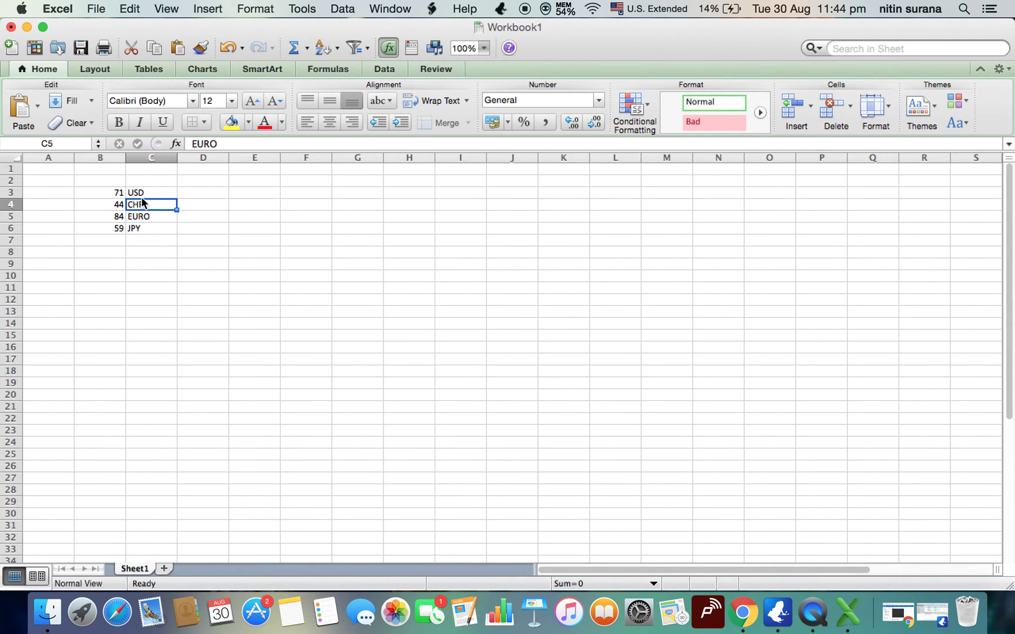
- Move the currency codes from C3:C6 to F3:F6
left_click(141, 195)
key("shift+Down")
key("shift+Down")
key("shift+Down")
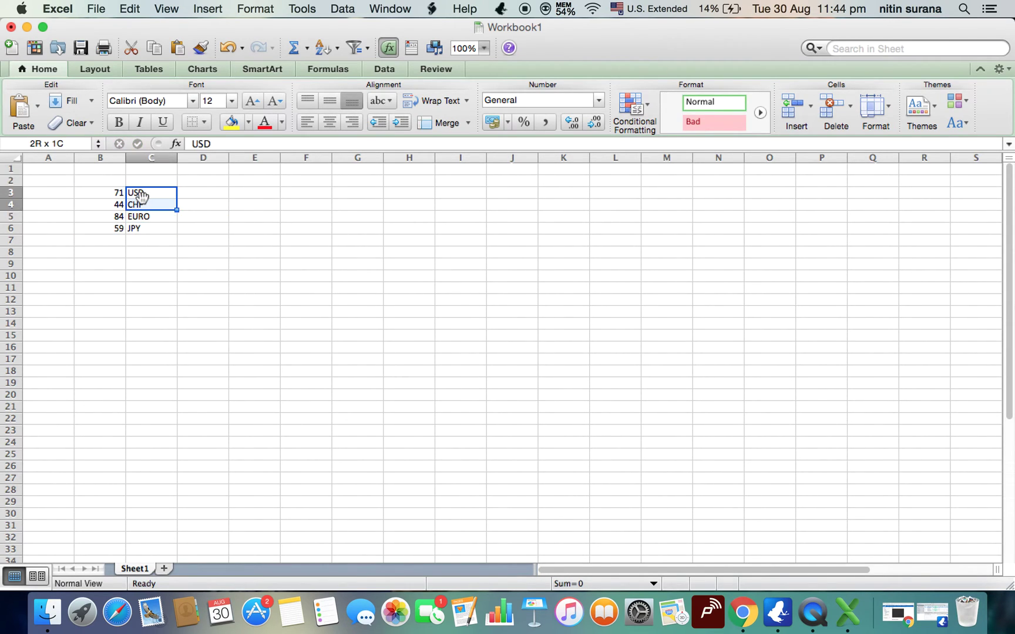
key("super+c")
key("Right")
key("Right")
key("Right")
key("Right")
key("Left")
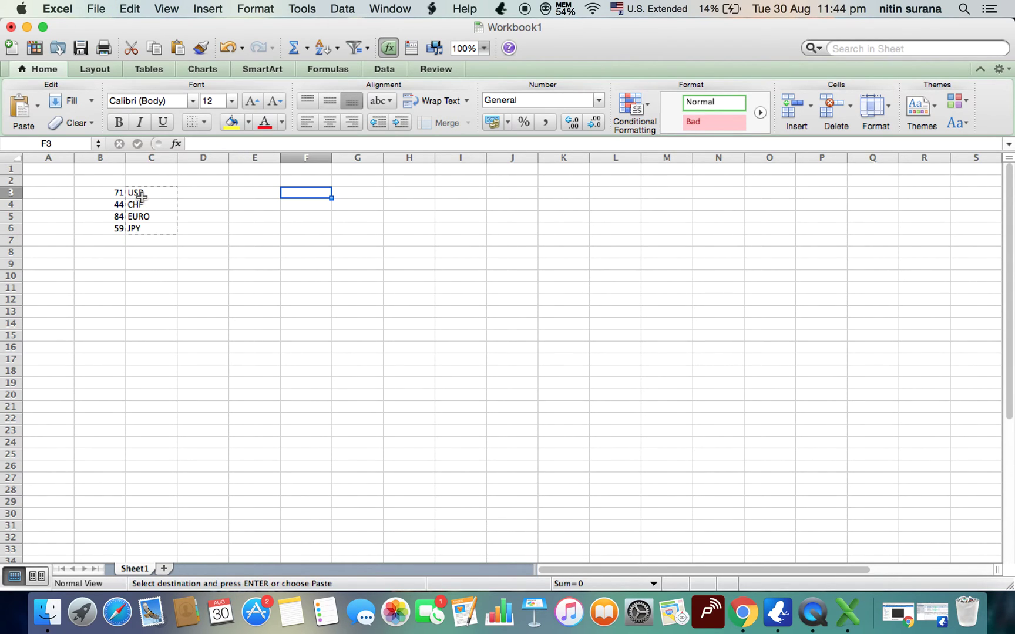
key("super+v")
key("Left")
key("Left")
key("Left")
key("Left")
key("Up")
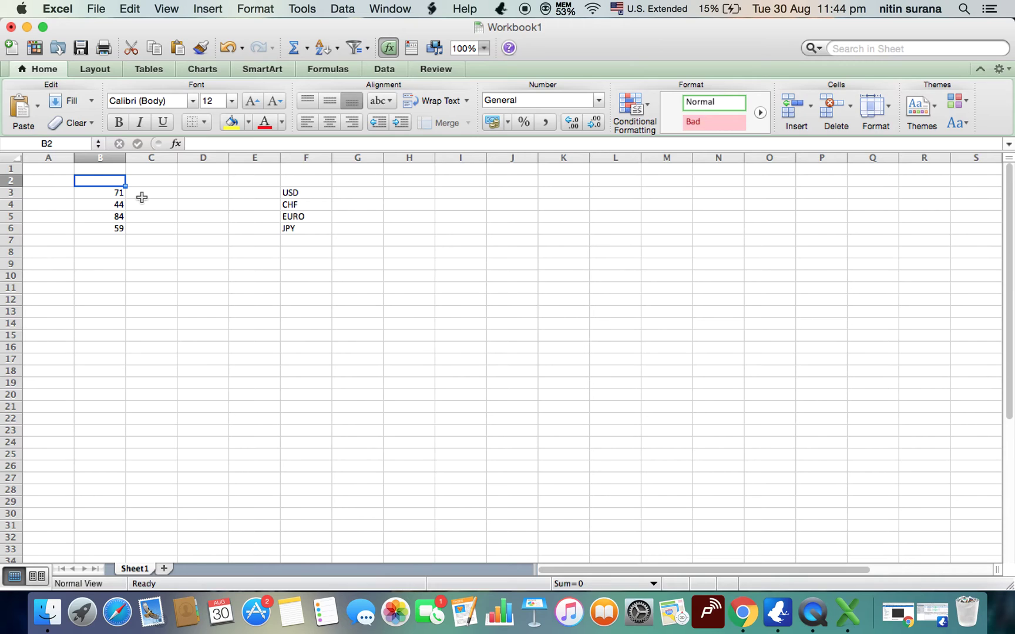
- Enter the date 01-Jan in cell B2
type("1")
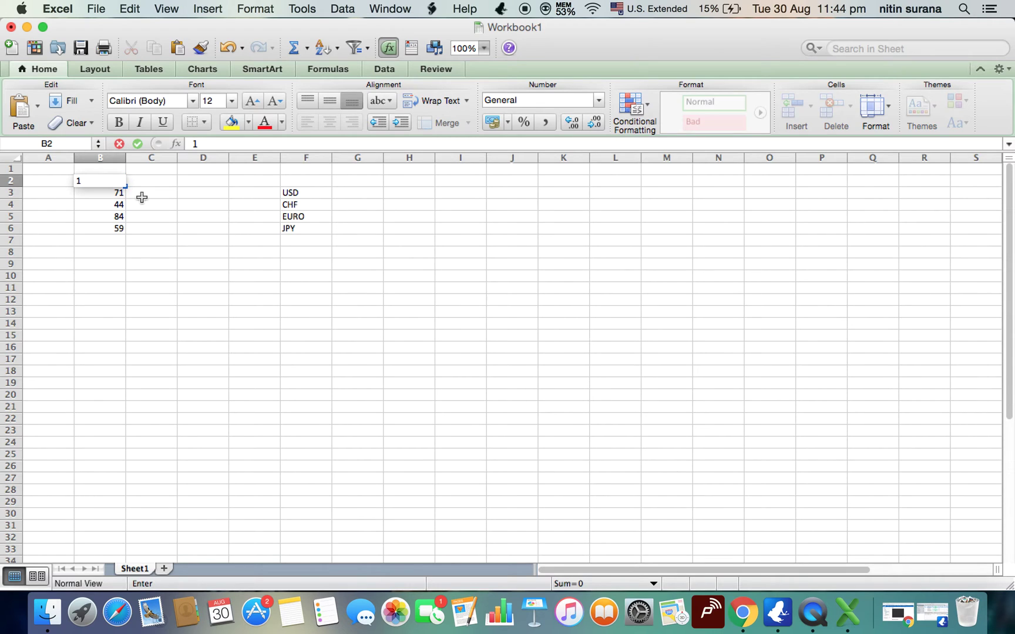
type(" jan")
key("Return")
key("Up")
key("Right")
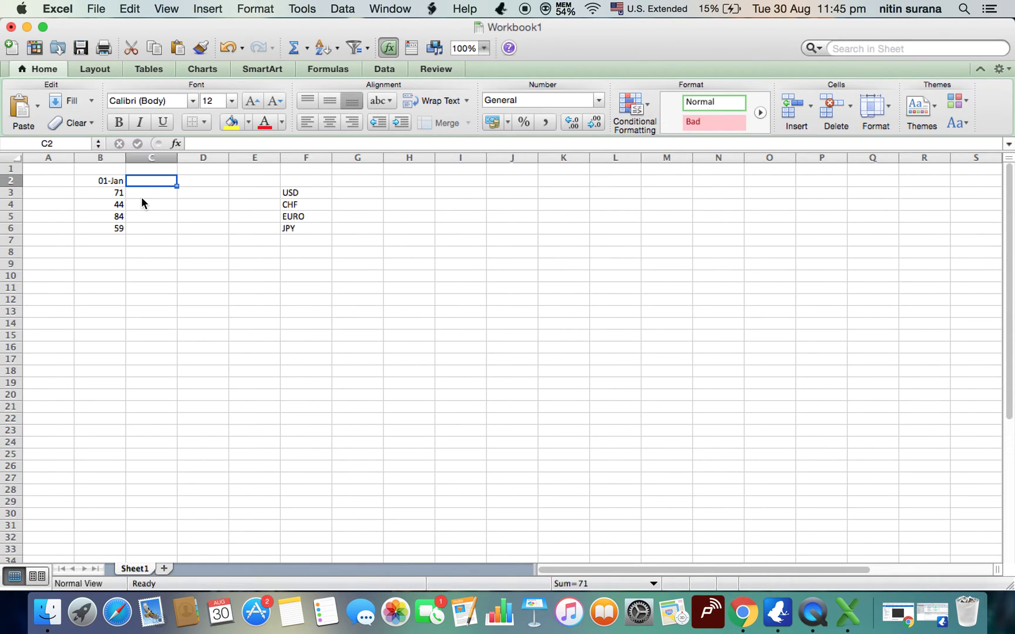
- Put =B2+1 in C2 and copy it across to E2 for 02-Jan to 04-Jan
type("=B2+1")
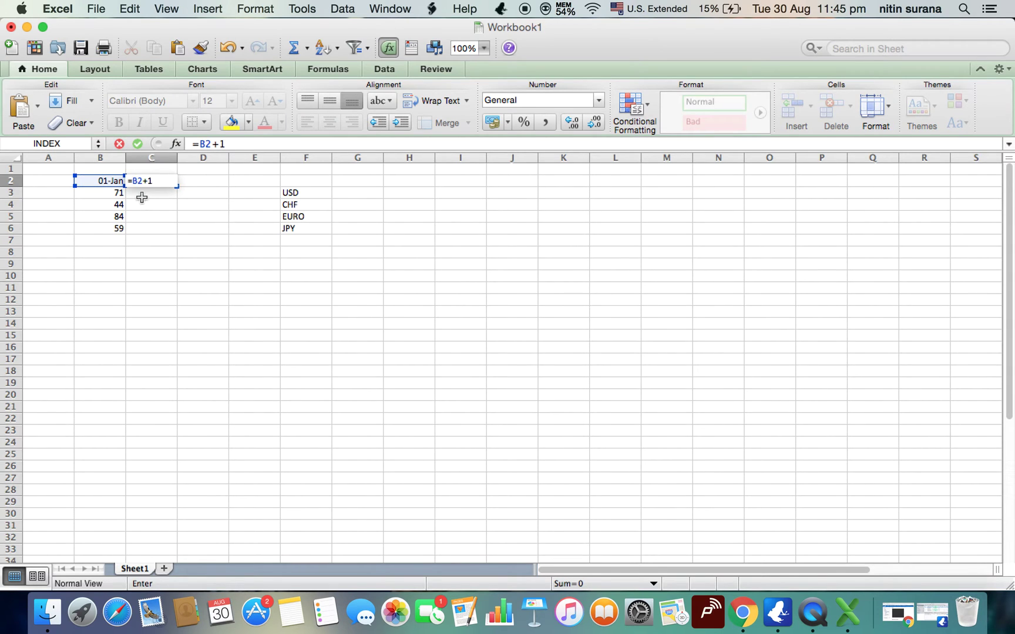
key("Return")
key("Up")
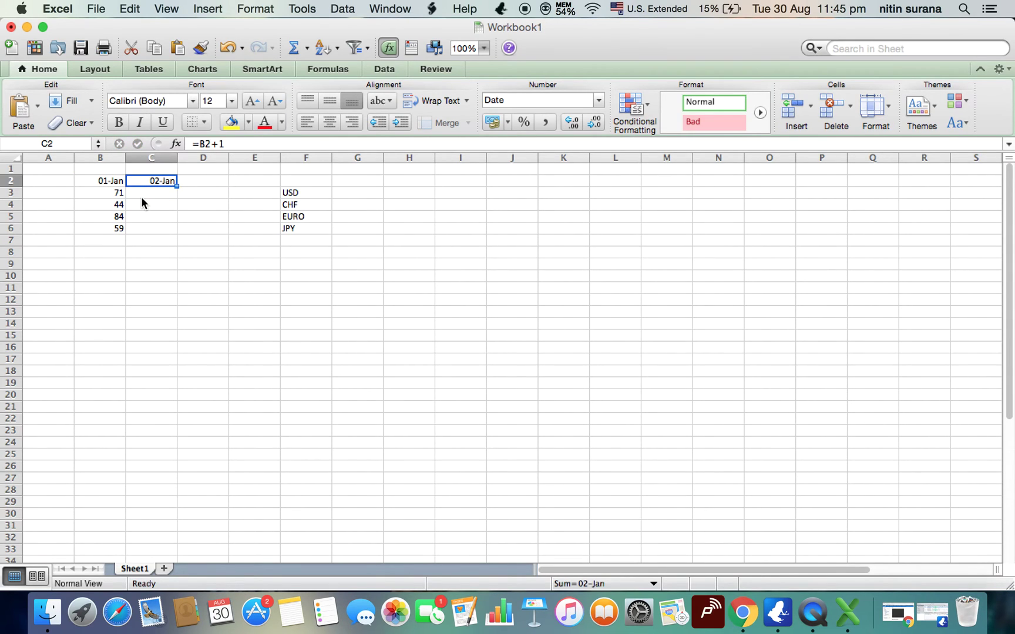
key("super+c")
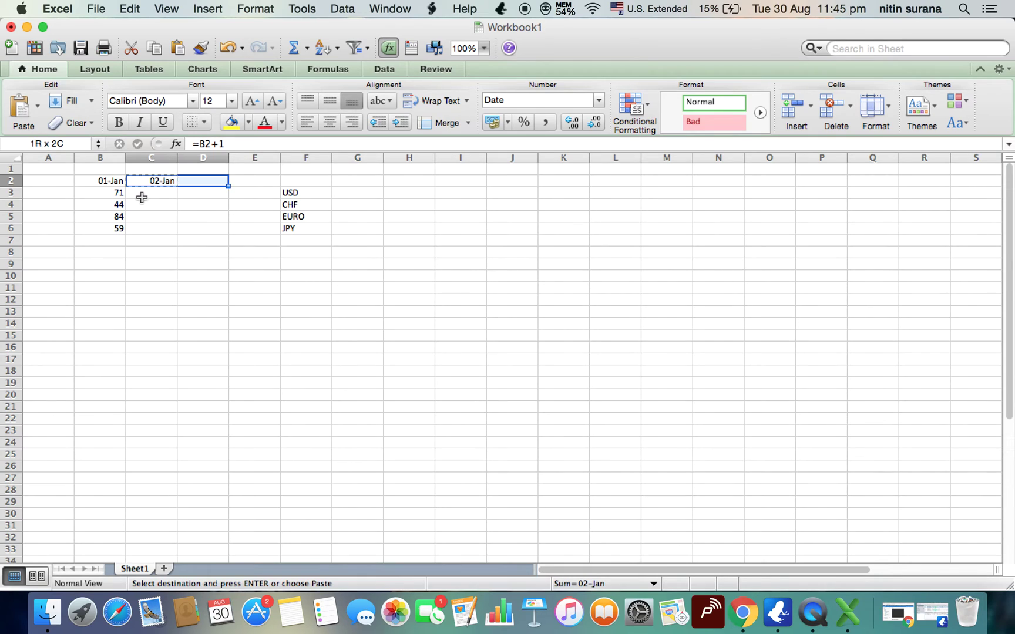
key("shift+Right")
key("shift+Right")
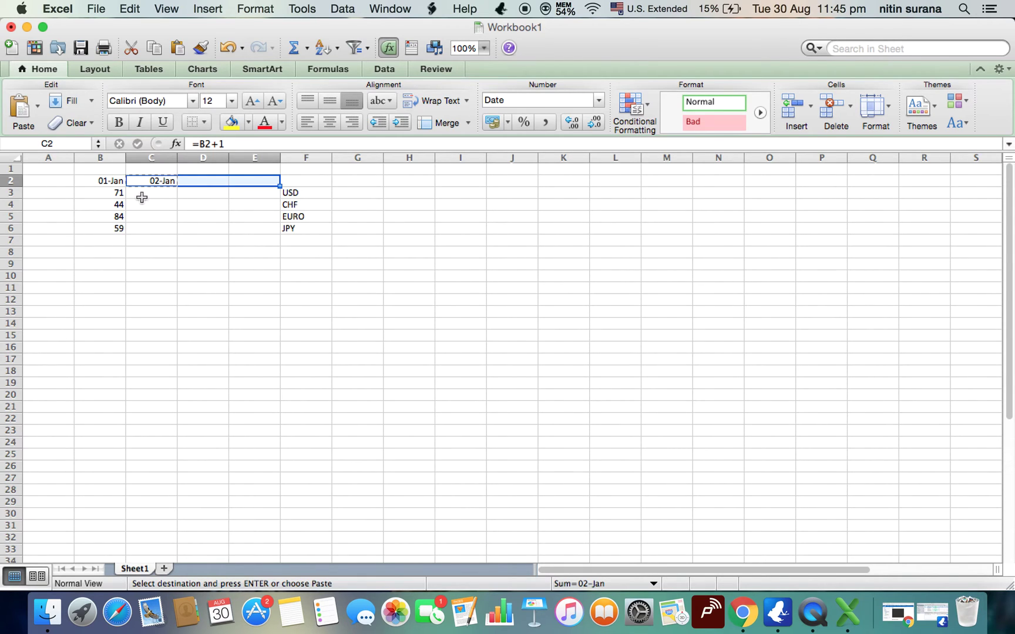
key("super+v")
key("Down")
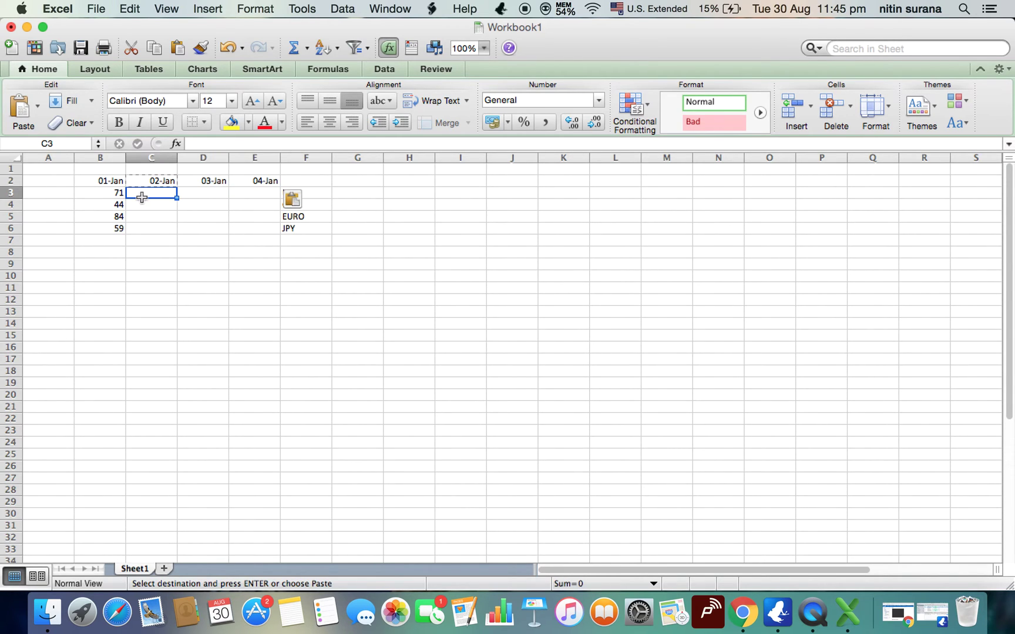
- Fill C3:E6 with =RANDBETWEEN(10,100) random rates
type("=rANDBETWEEN")
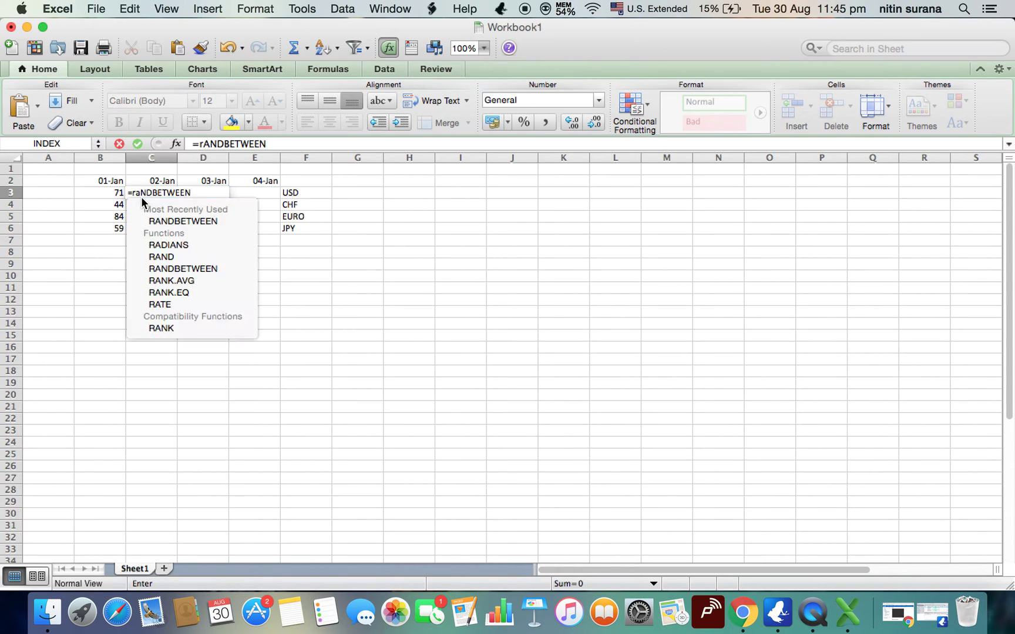
key("Down")
key("Tab")
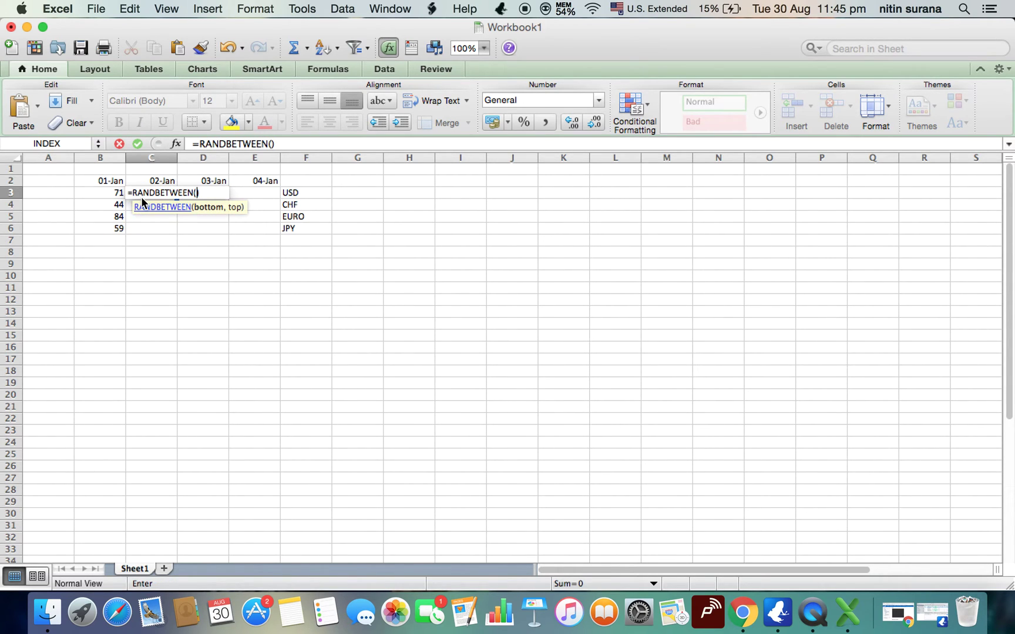
type("10,100)")
key("Return")
left_click(142, 197)
key("super+c")
key("shift+Right")
key("shift+Right")
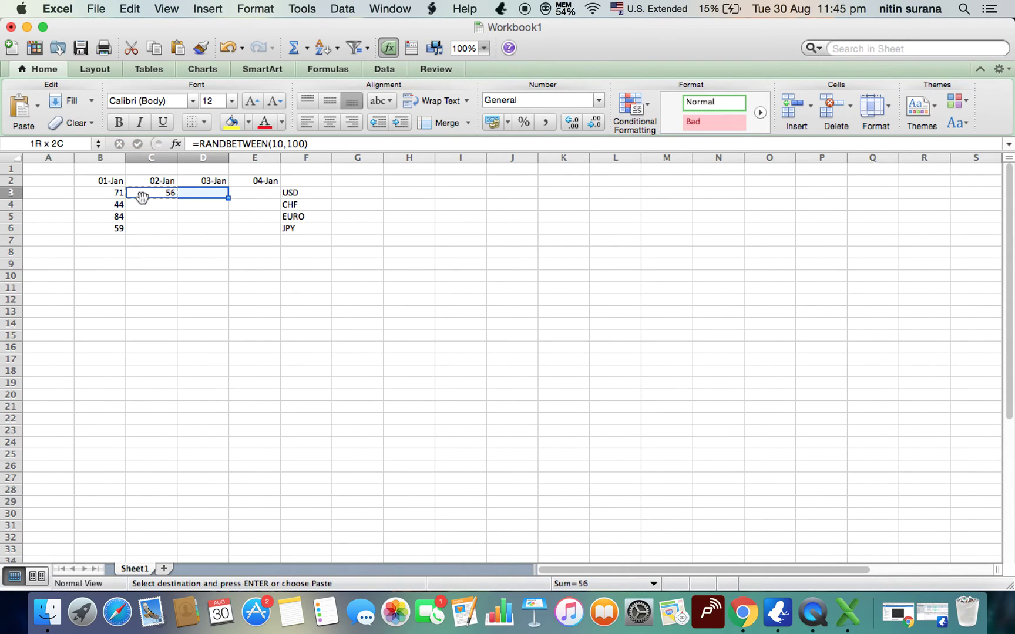
key("shift+Down")
key("shift+Down")
key("shift+Down")
key("super+v")
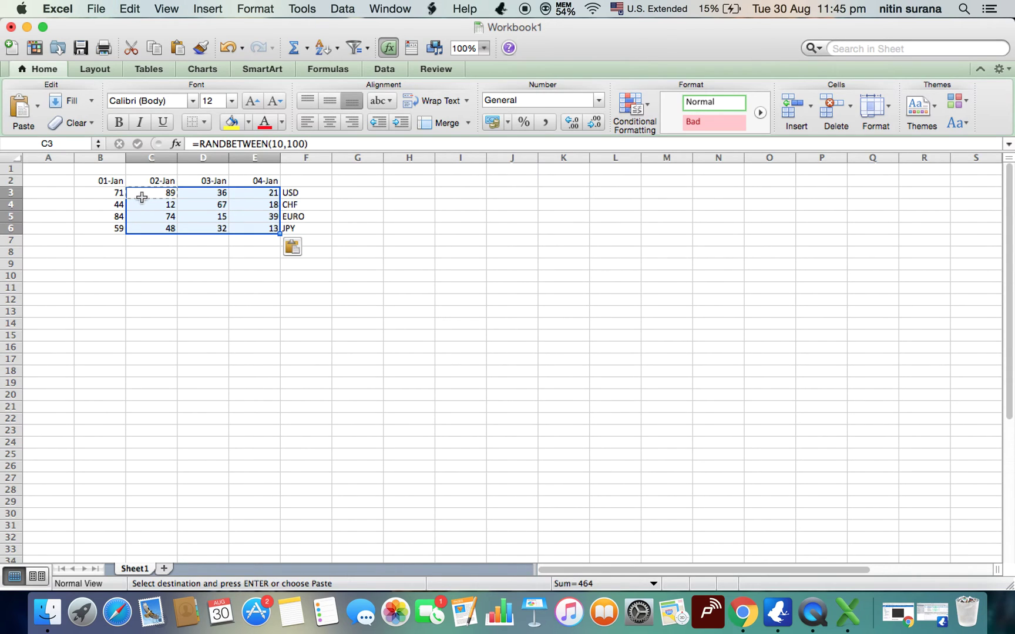
- Paste C3:E6 over itself as values to freeze the random rates
key("super+c")
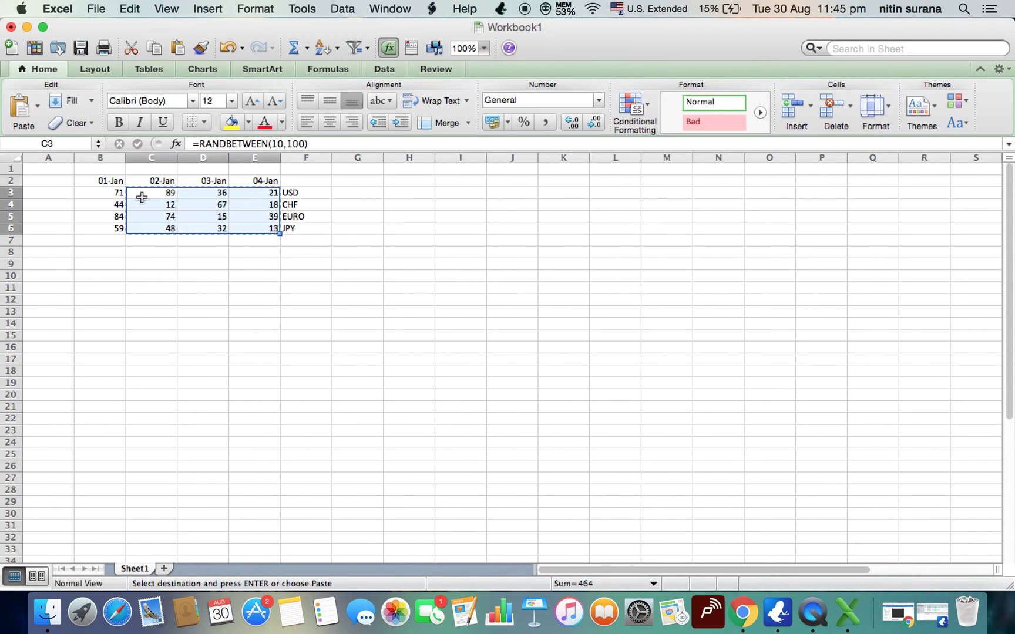
right_click(142, 197)
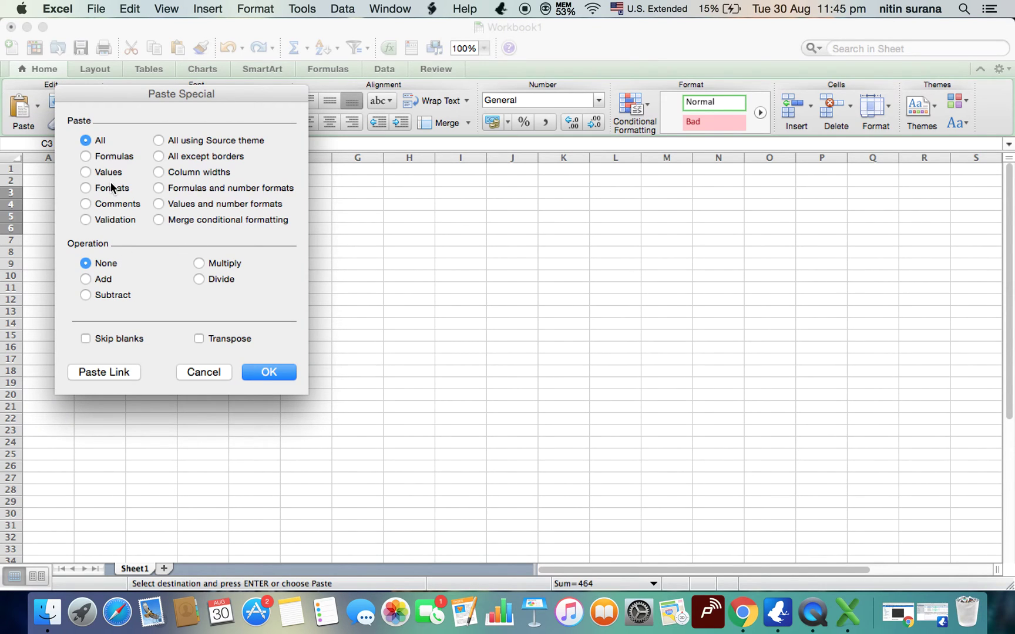
left_click(108, 172)
left_click(283, 382)
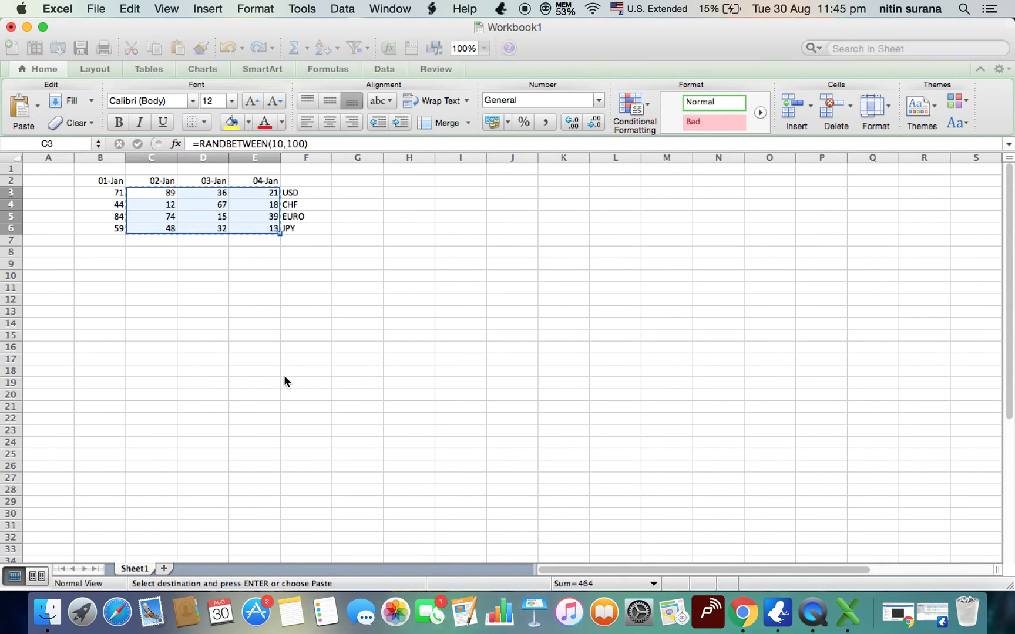
left_click(394, 247)
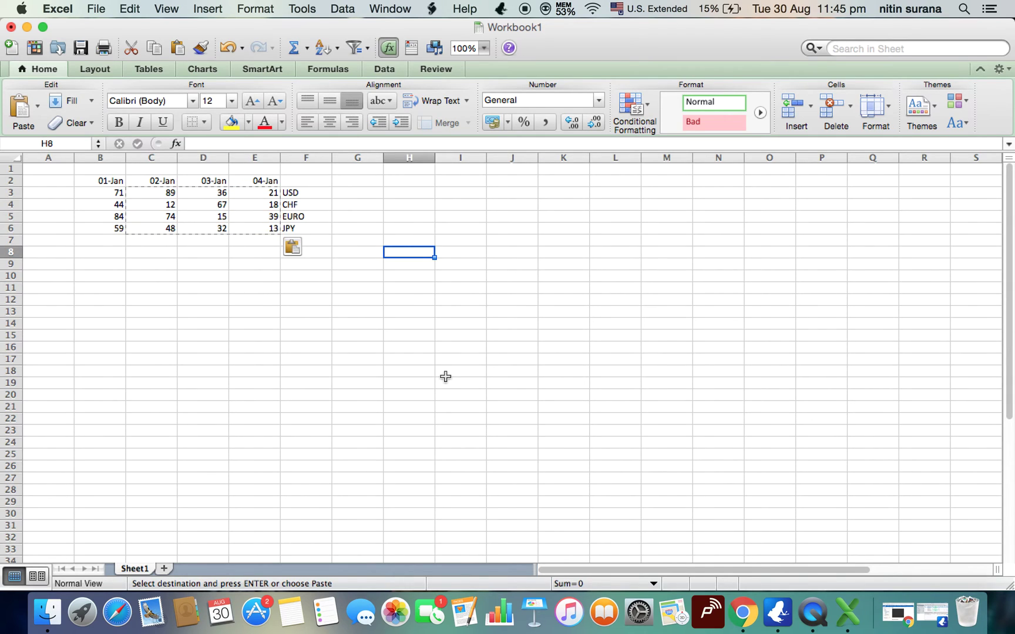
- Enter the label EURO in cell H3
key("Escape")
left_click(422, 192)
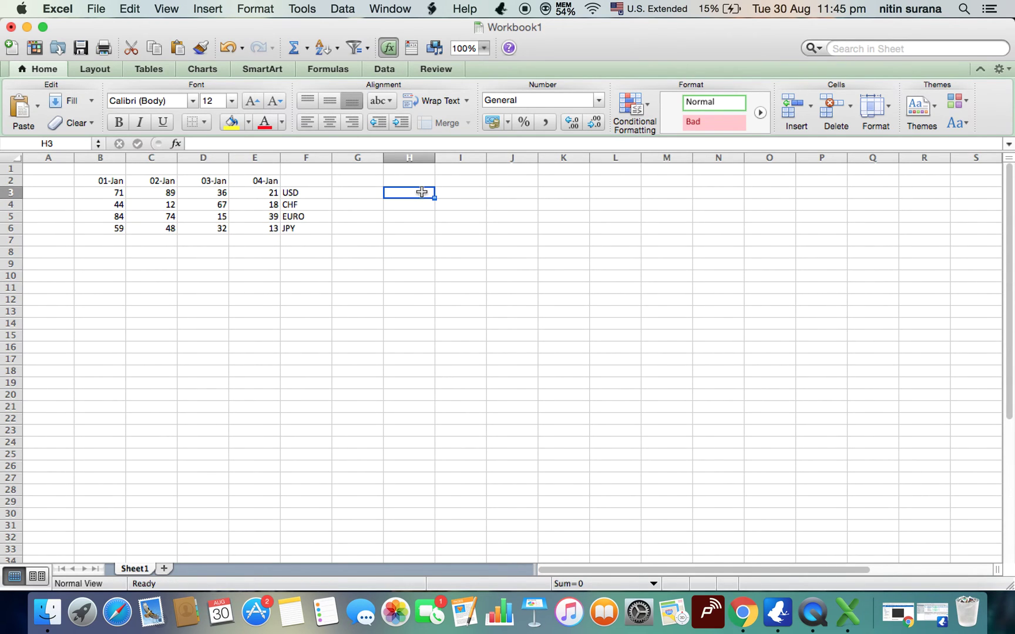
type("E")
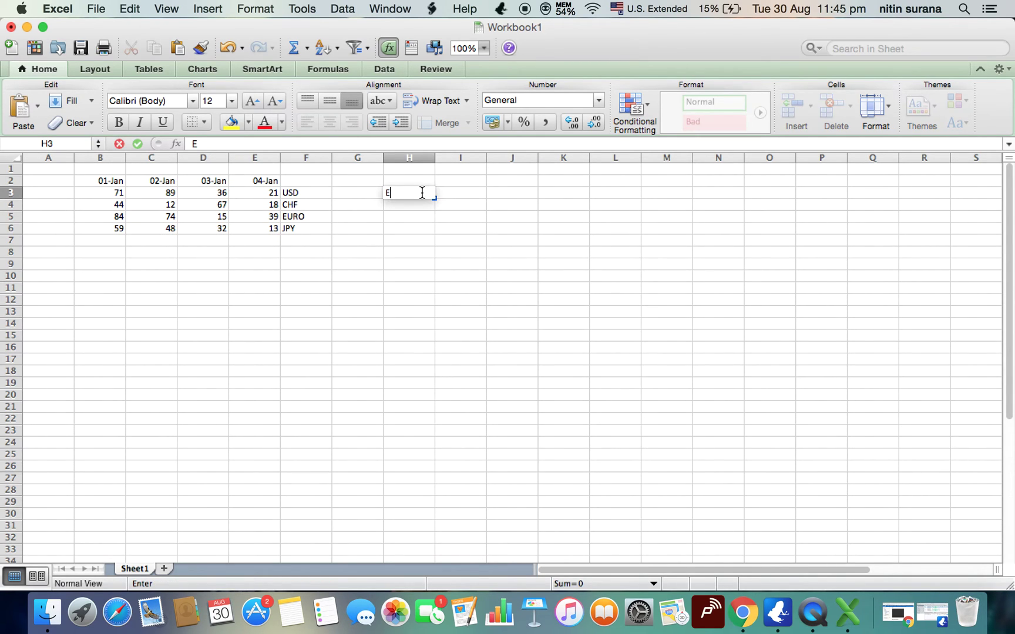
type("URO")
key("Return")
- Copy the 03-Jan date from cell D2
key("Up")
key("Up")
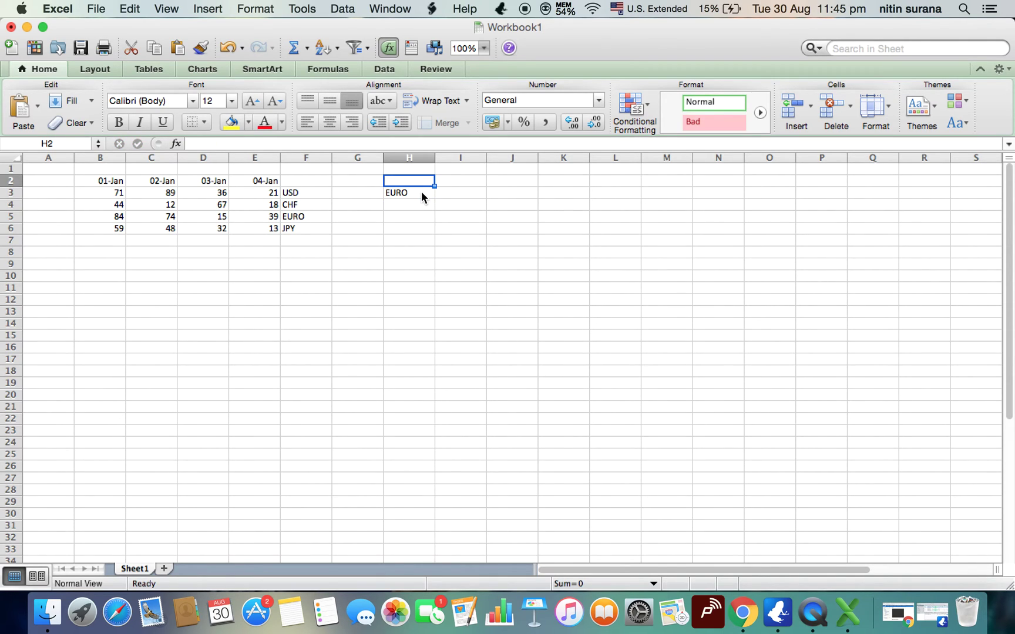
key("Left")
key("Left")
key("Left")
key("Left")
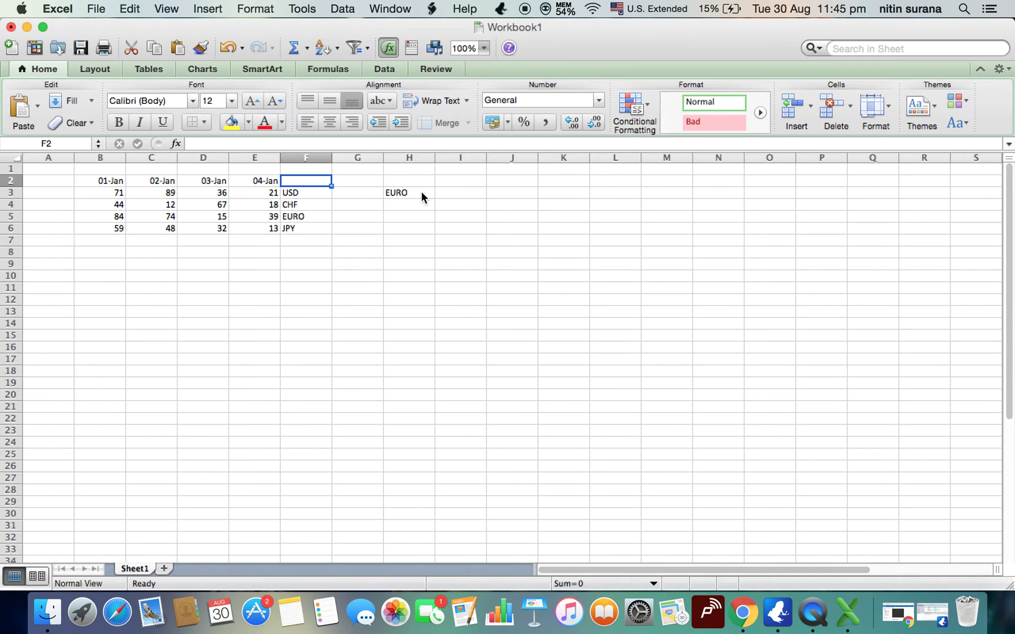
key("super+c")
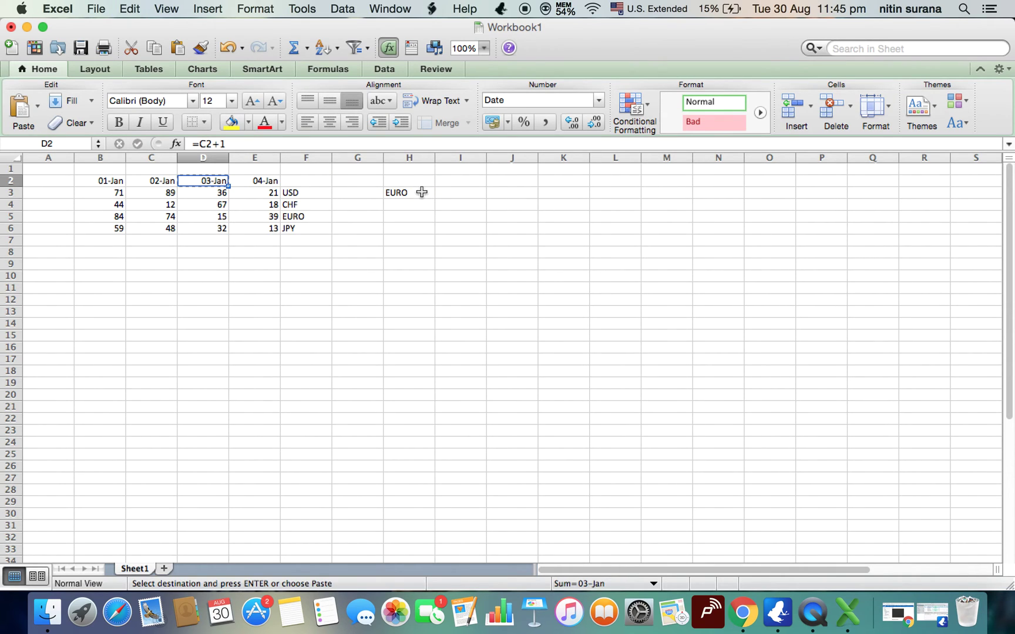
key("Right")
key("Right")
key("Right")
key("Right")
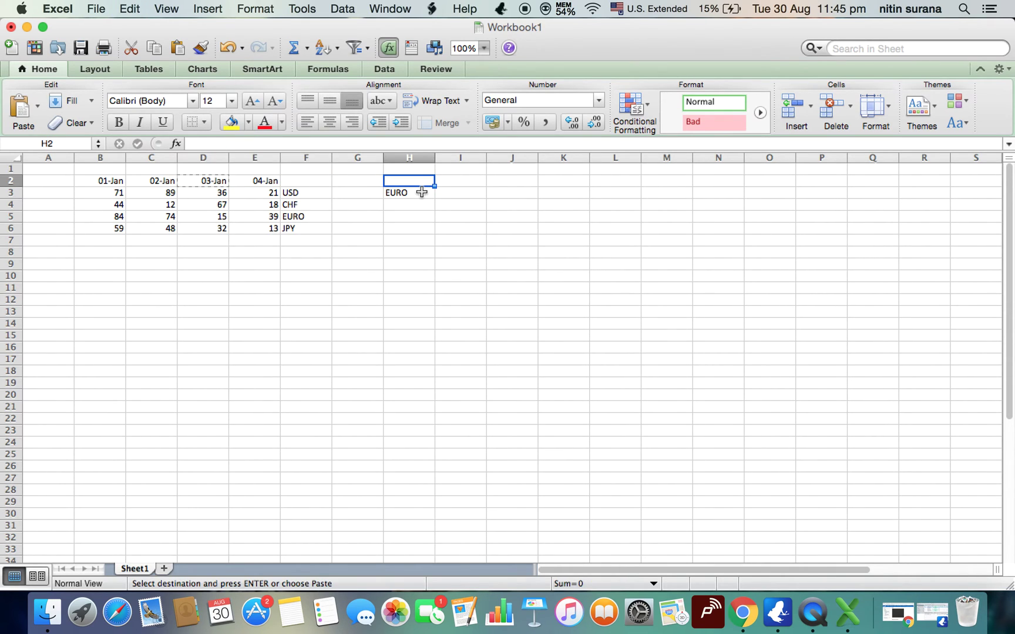
- Paste Special the copied 03-Jan date into H2 as values only
right_click(423, 178)
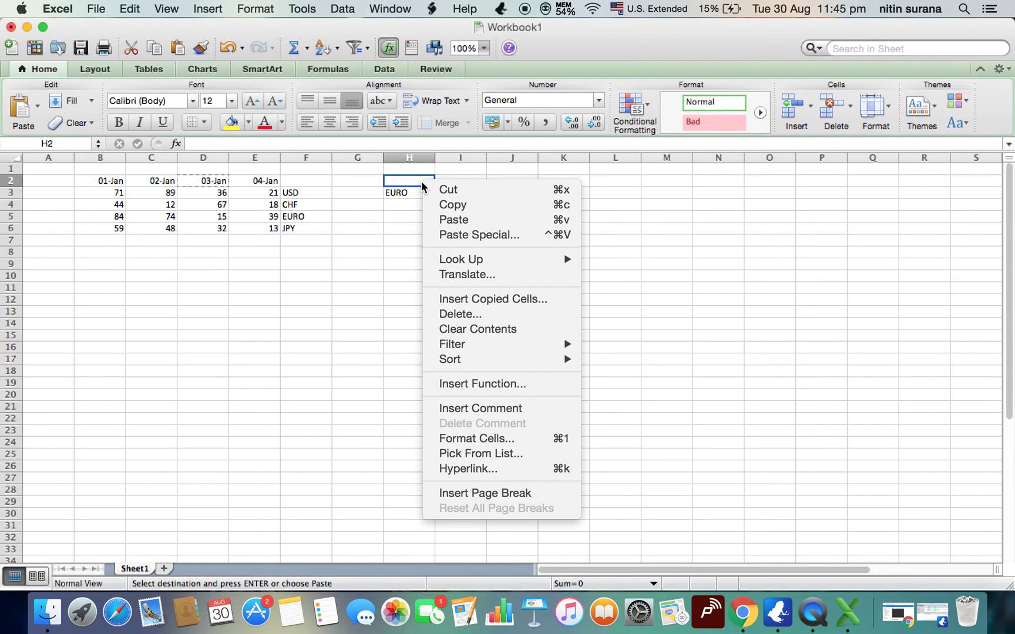
left_click(447, 235)
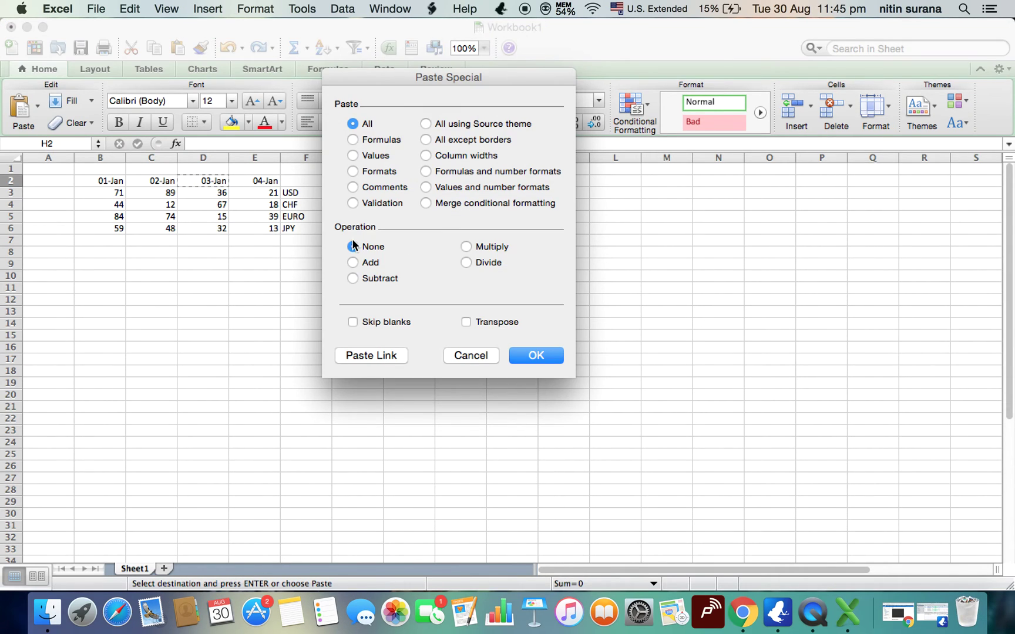
left_click(374, 156)
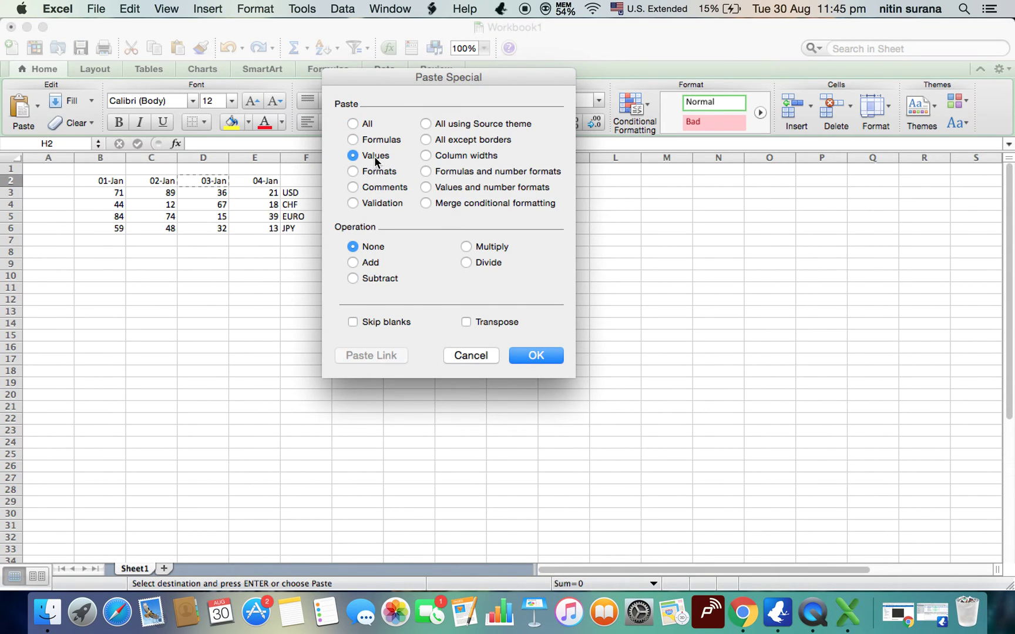
left_click(535, 355)
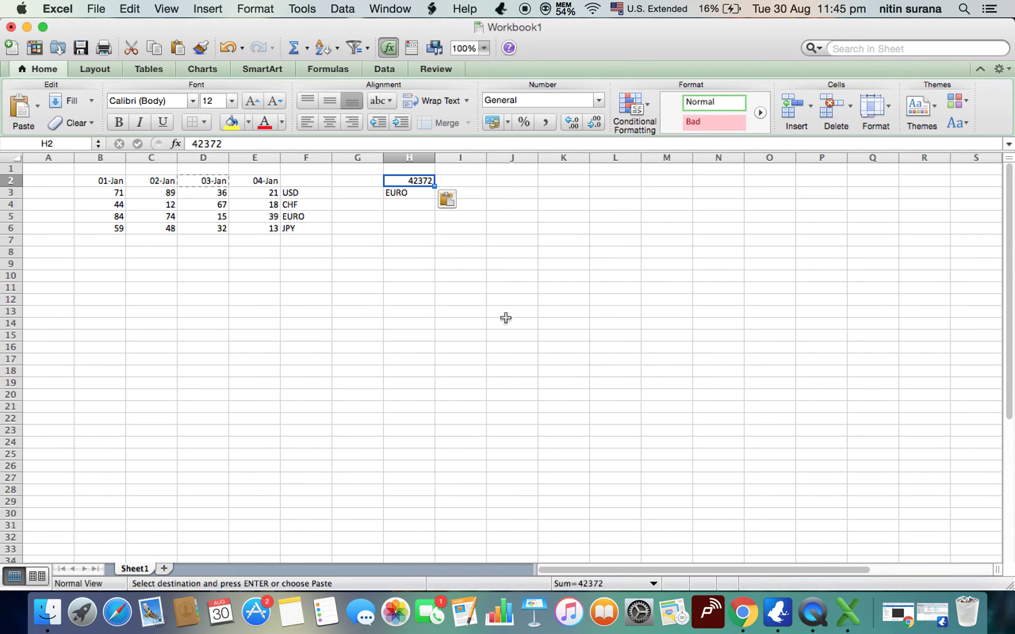
- Paste Special the date formatting into H2 so it displays 03-Jan
right_click(413, 183)
left_click(440, 238)
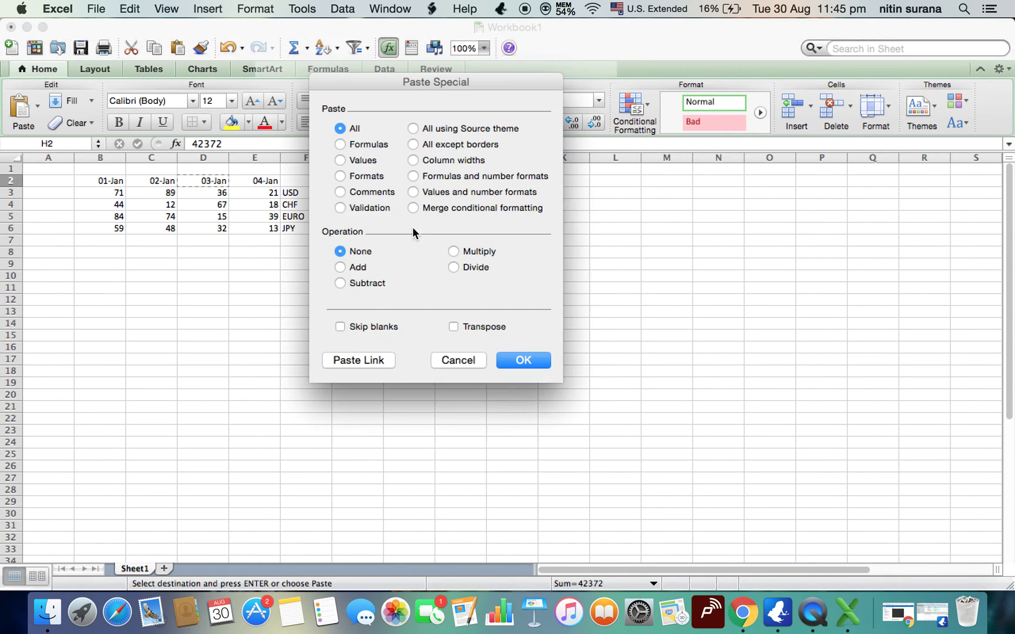
left_click(372, 178)
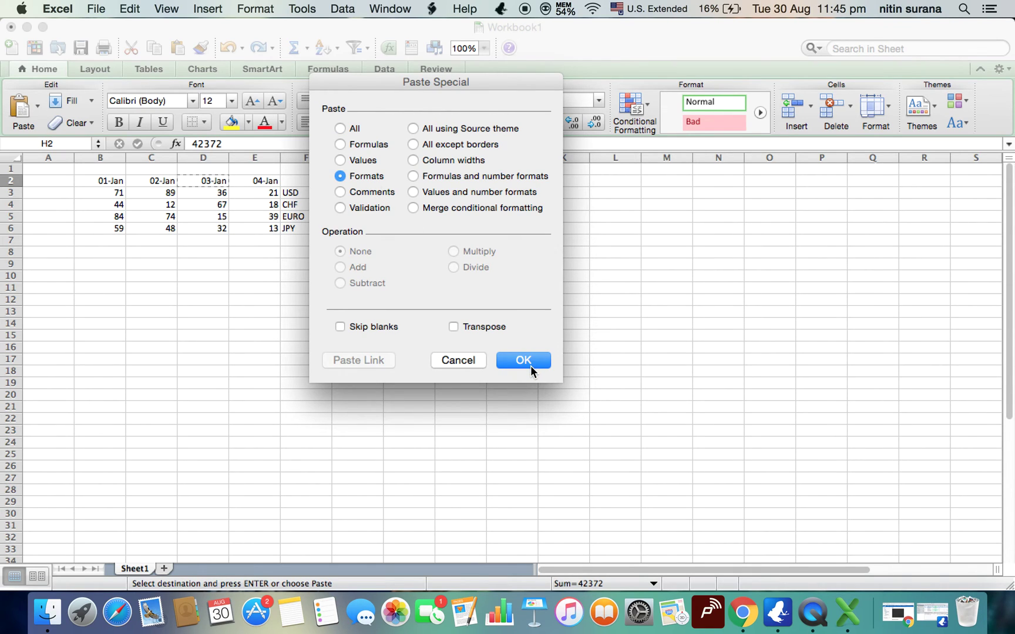
left_click(531, 365)
key("Left")
key("Left")
key("Left")
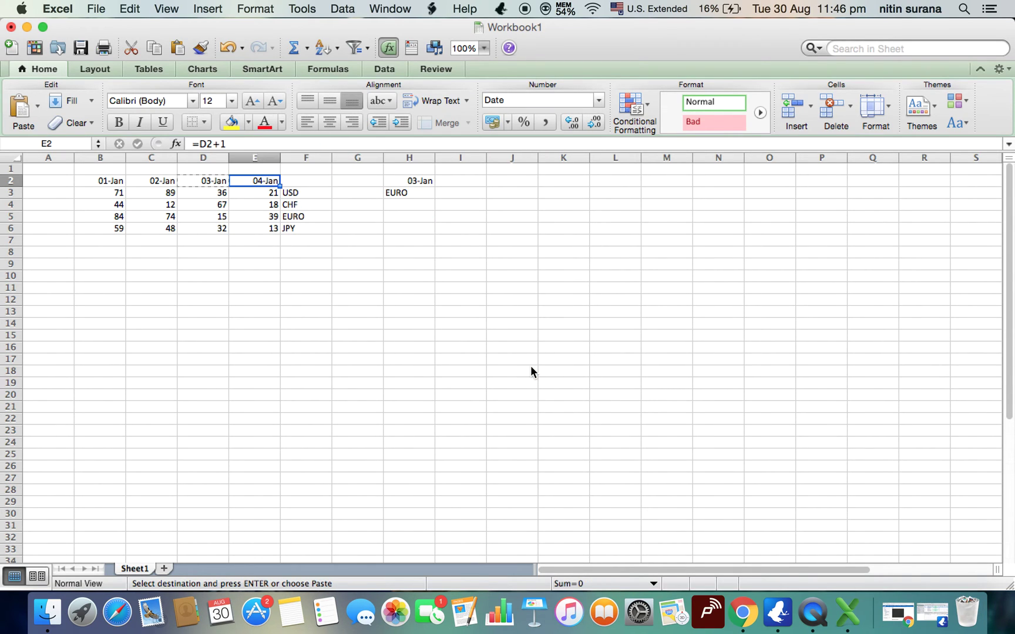
key("Left")
- Cancel the stray entry in D5 and make its EURO rate 15 bold
key("Down")
key("Down")
key("Down")
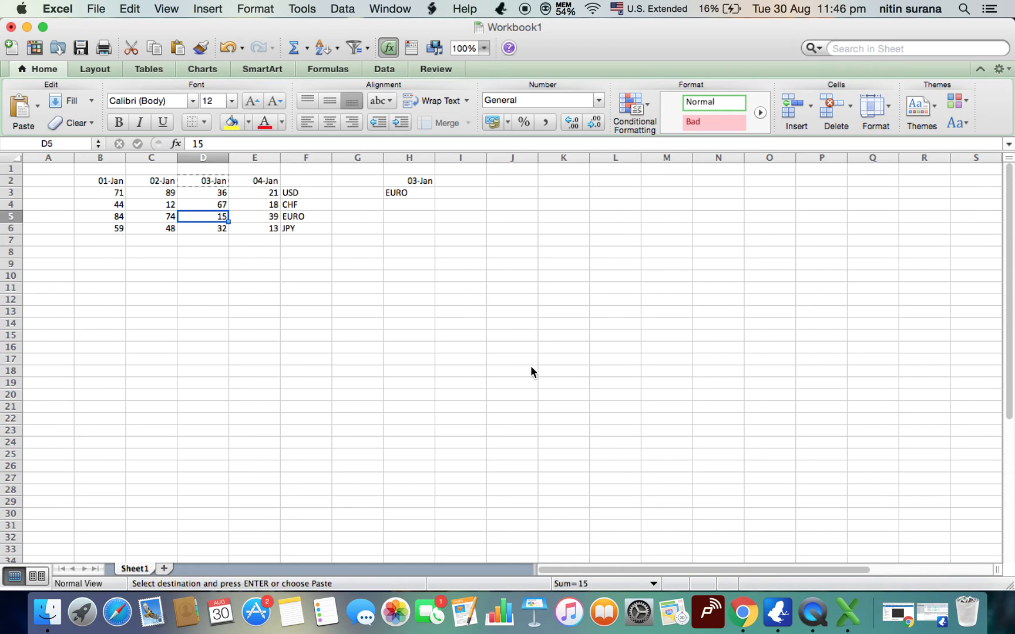
type("b")
key("Escape")
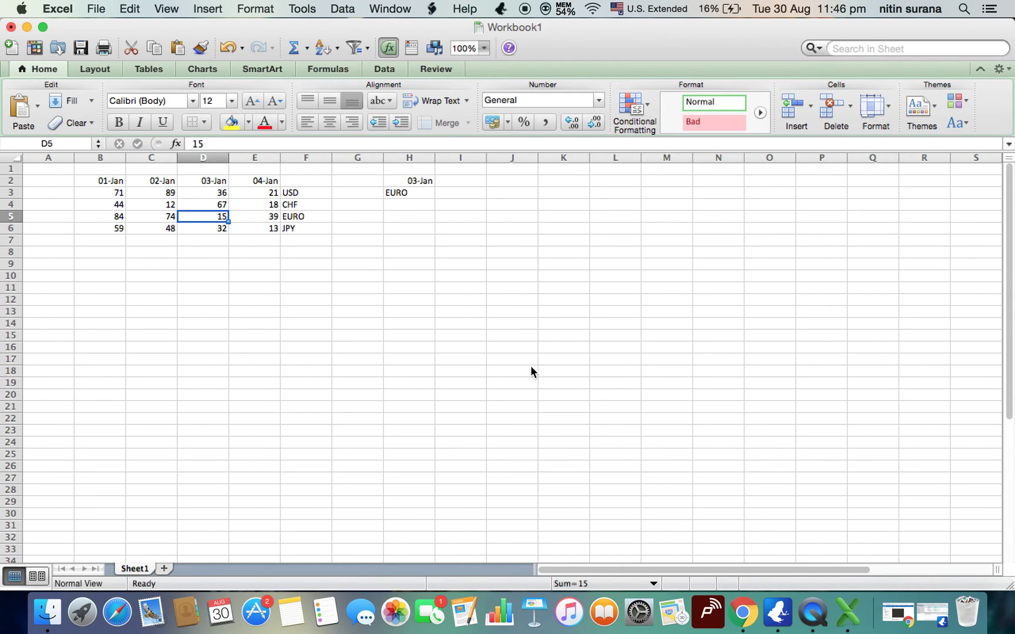
key("super+b")
- Start typing an =INDEX formula in cell I3
key("Right")
key("Right")
key("Right")
key("Right")
key("Right")
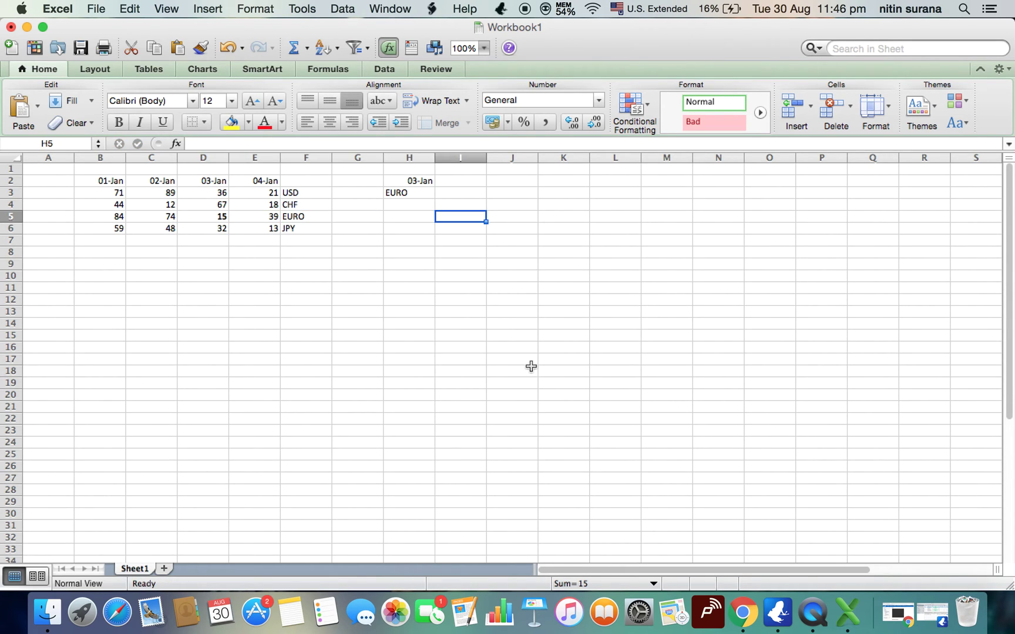
key("Up")
key("Up")
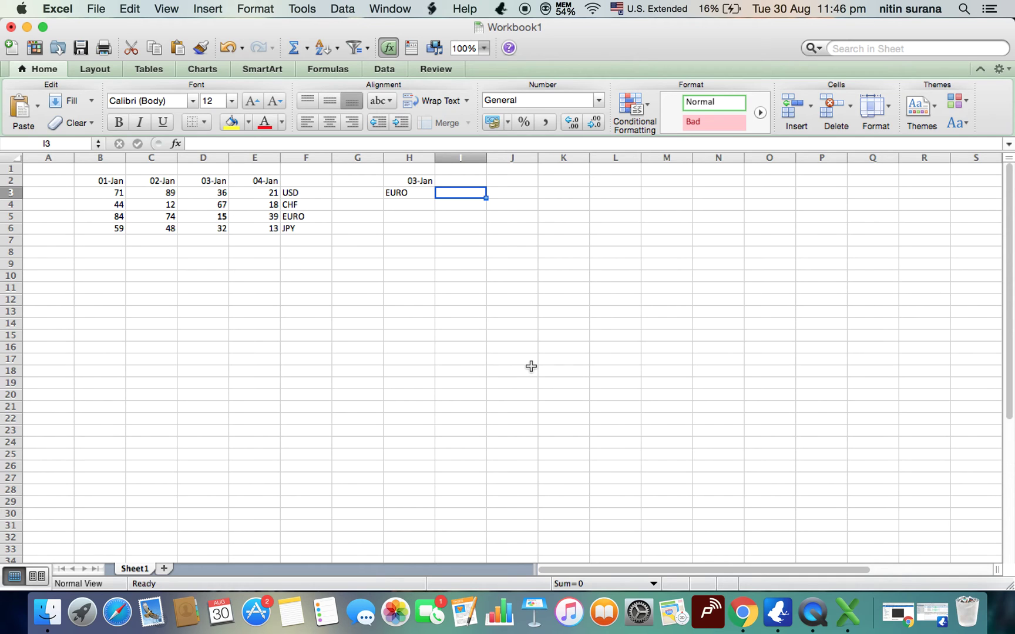
type("=indeX")
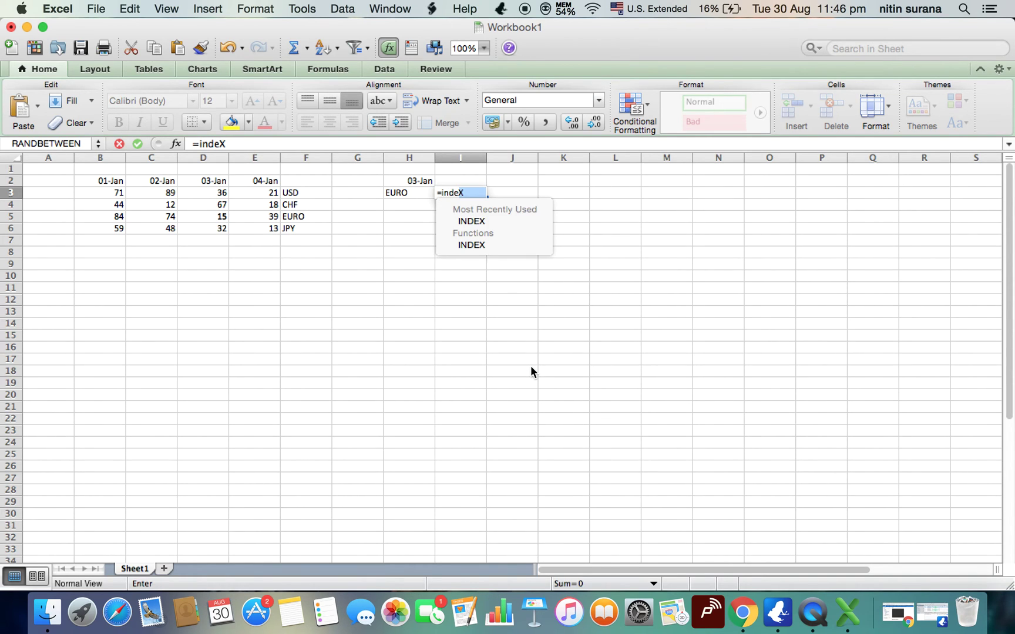
- Build =INDEX(B3:E6,MATCH(H3,F3:F6,0), in I3 and begin a second MATCH
key("Tab")
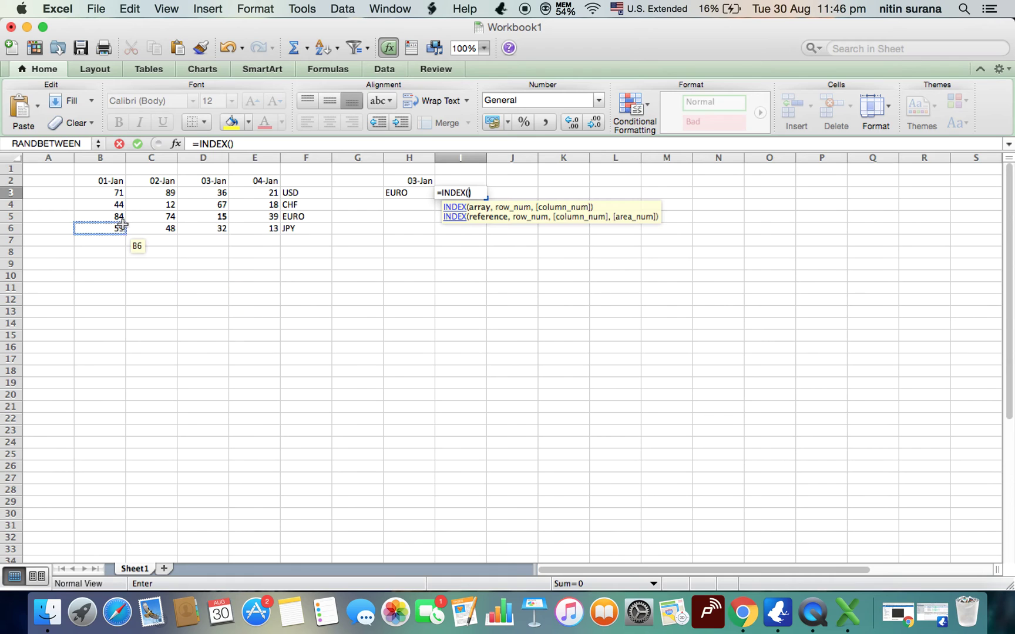
left_click_drag(115, 195, 252, 230)
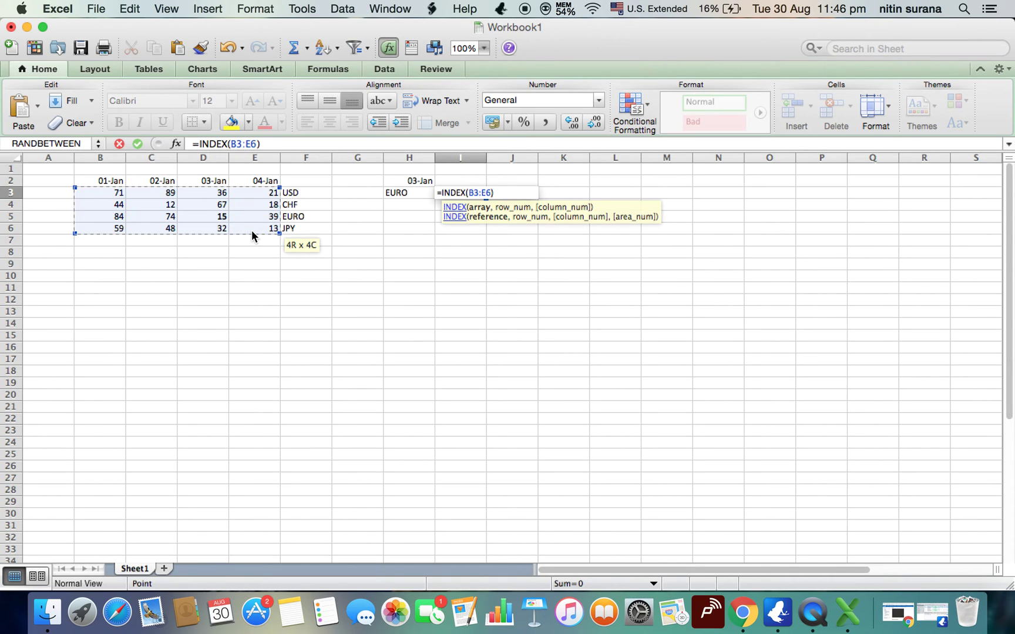
type(",match")
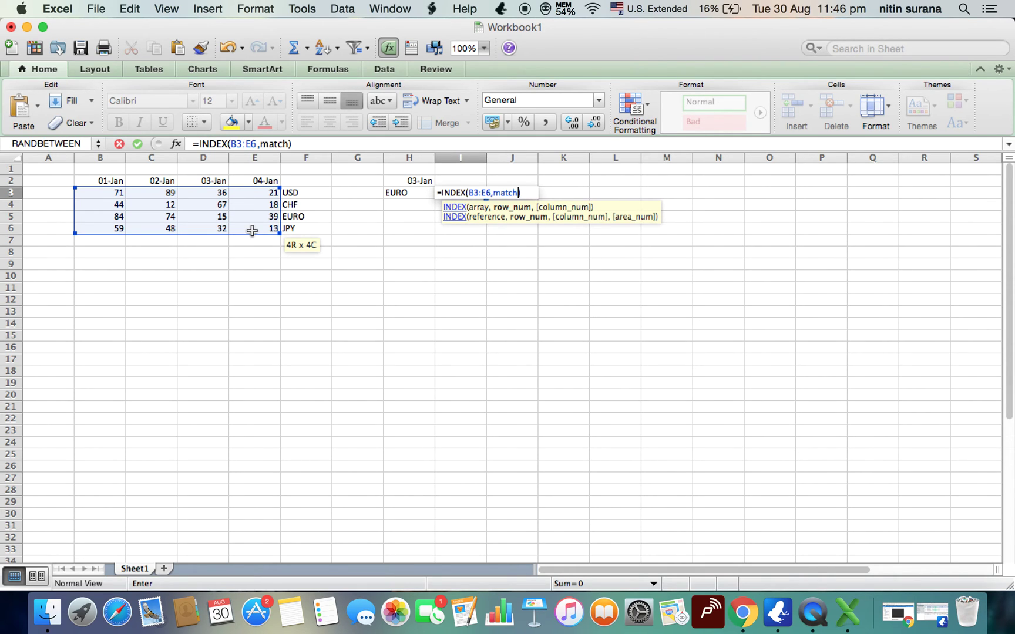
type("(")
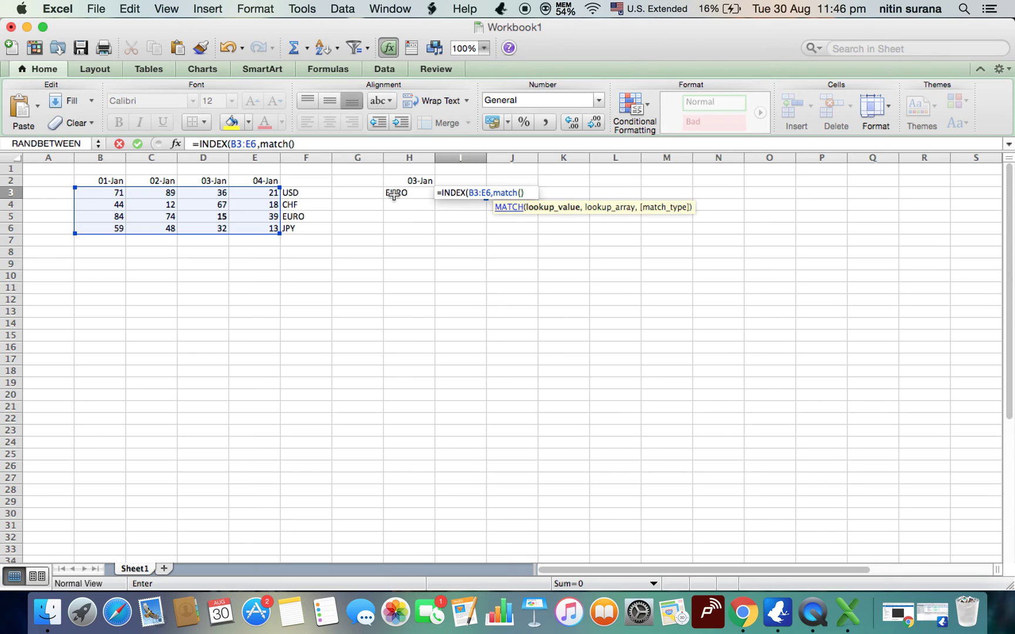
left_click(394, 196)
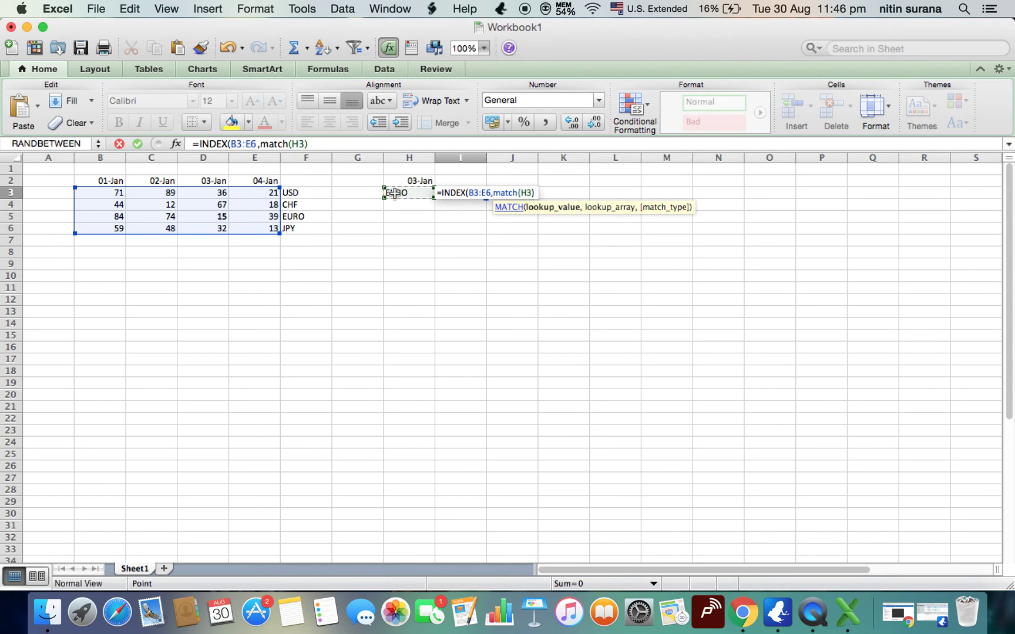
type(",")
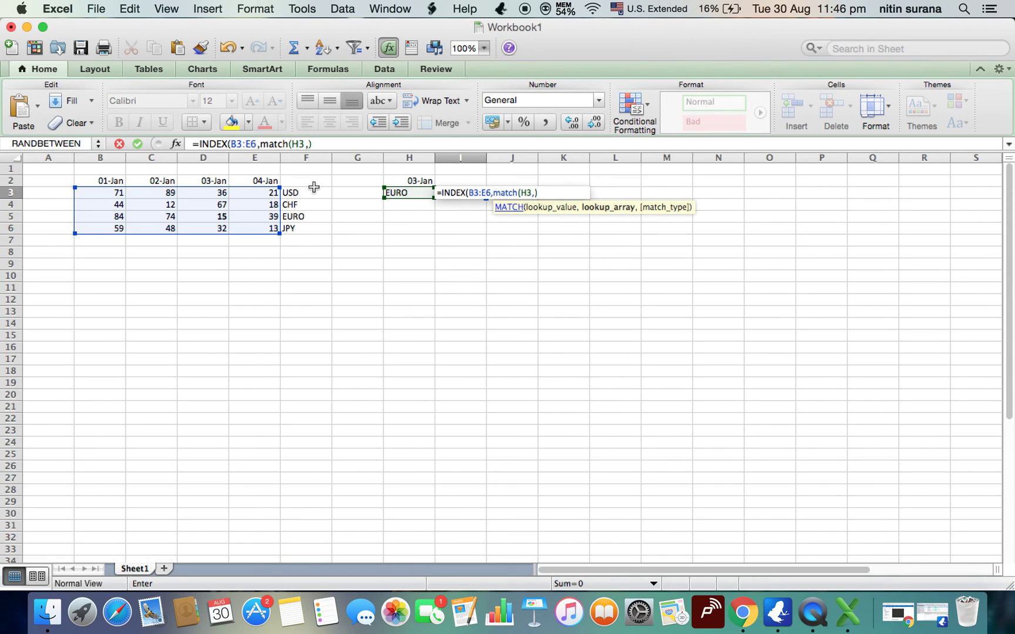
left_click_drag(303, 192, 304, 227)
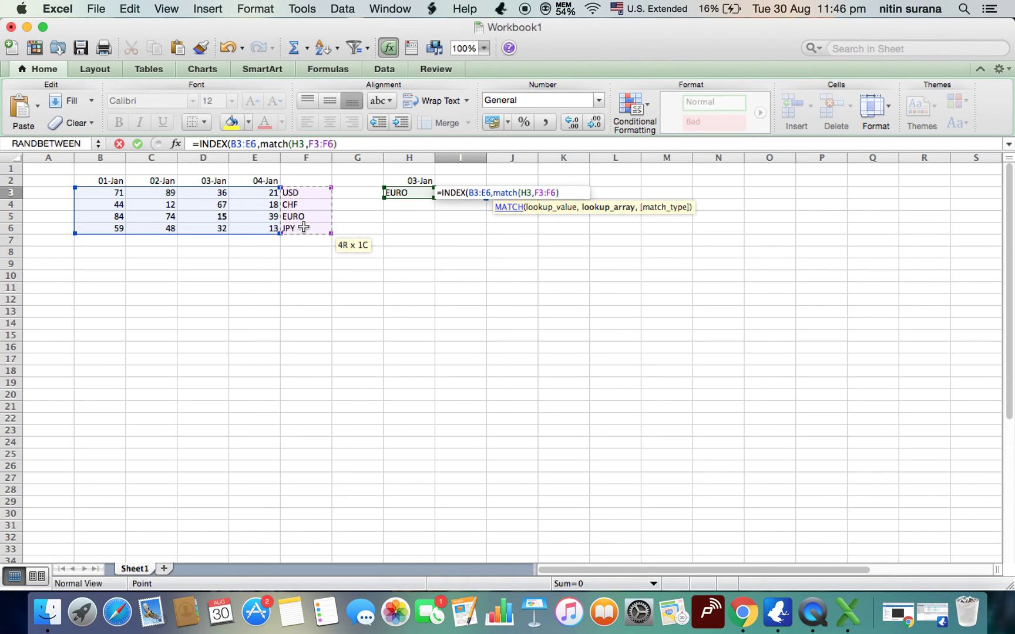
type(",0))")
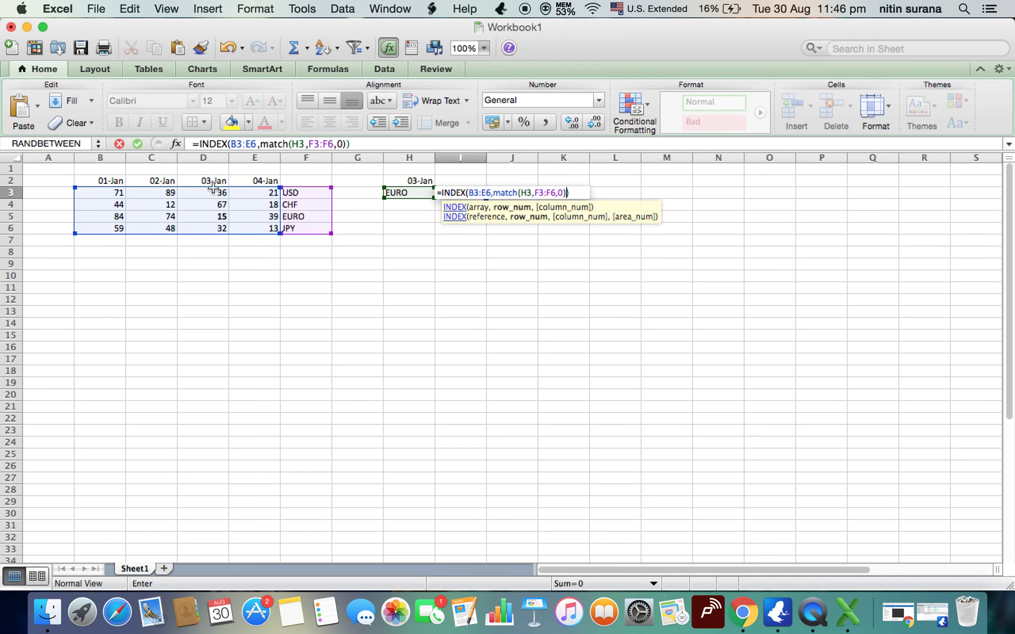
type(",")
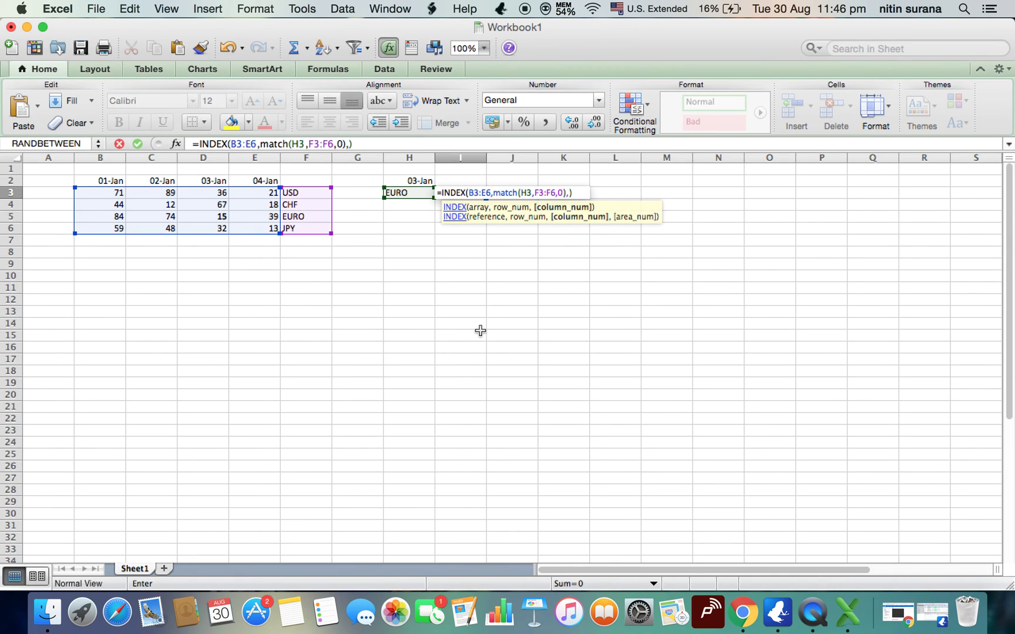
type("match(")
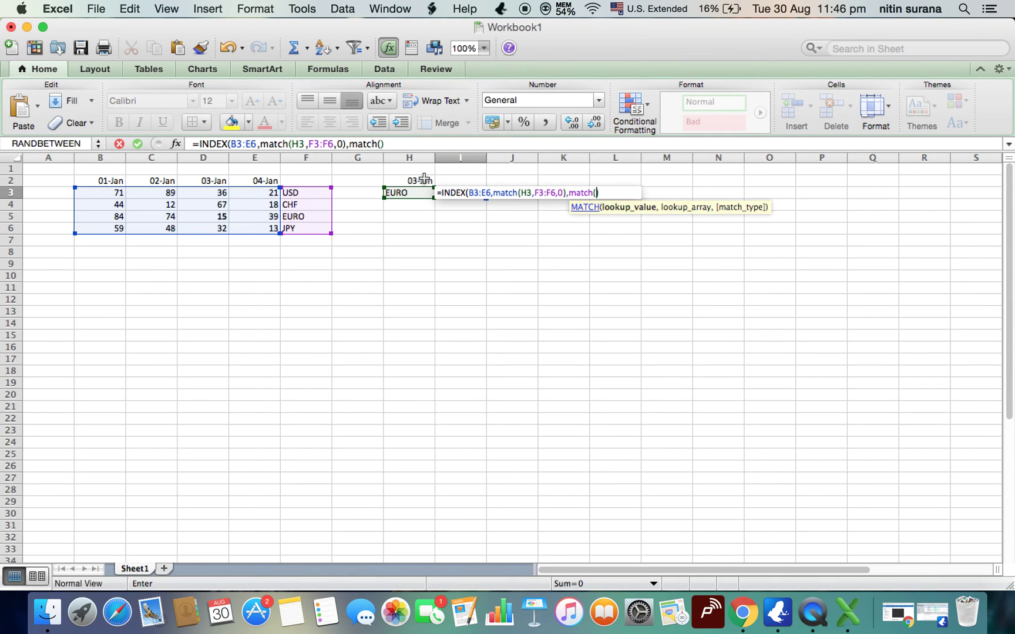
- Complete the second MATCH with H2 over B2:E2, exact match, and commit the formula
left_click(420, 180)
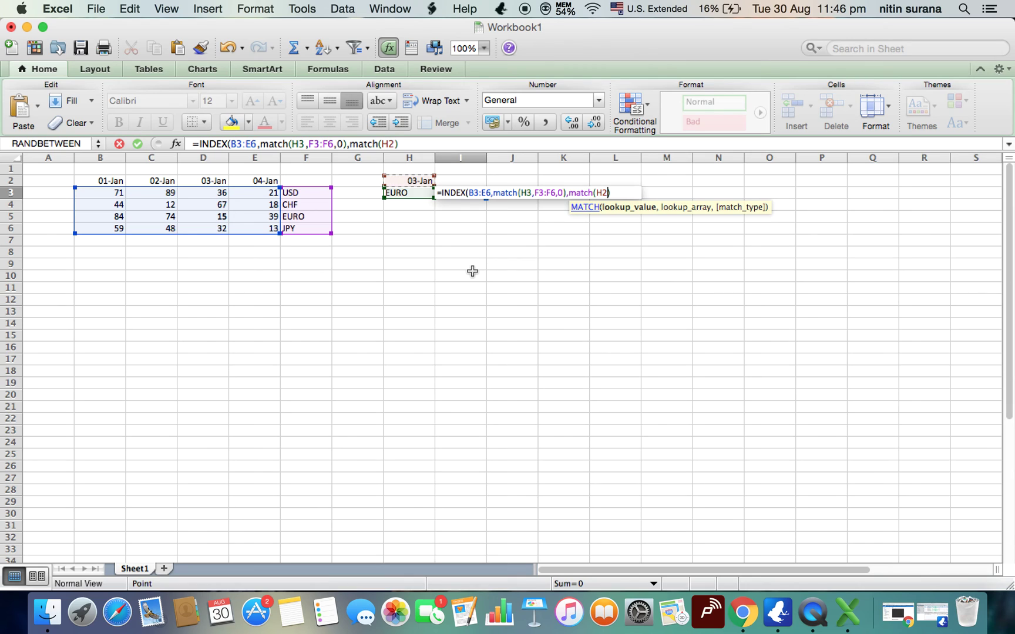
type(",")
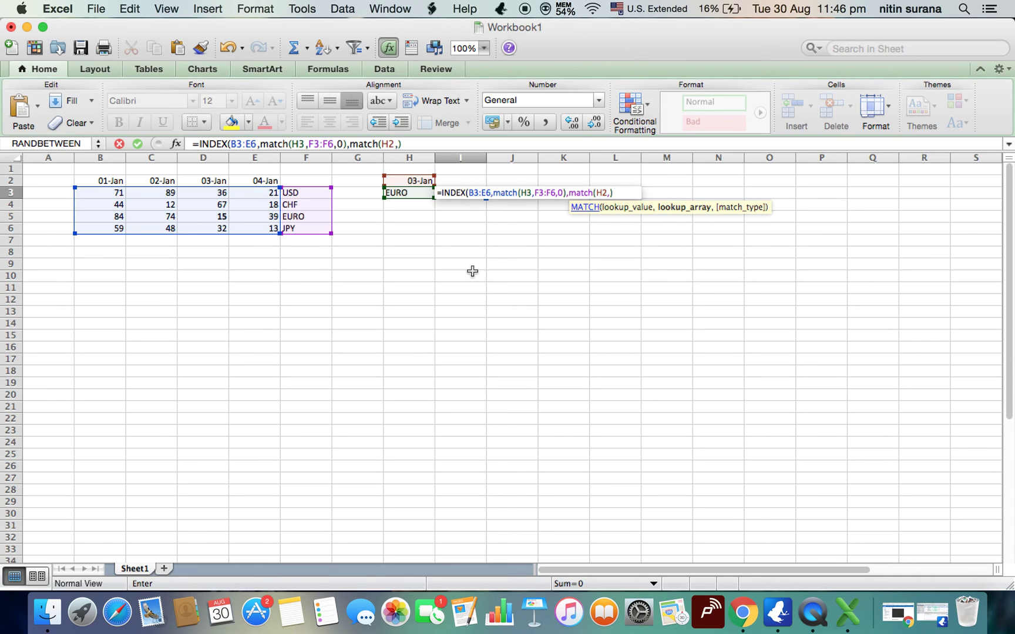
left_click(101, 180)
left_click_drag(101, 180, 267, 179)
type(",0")
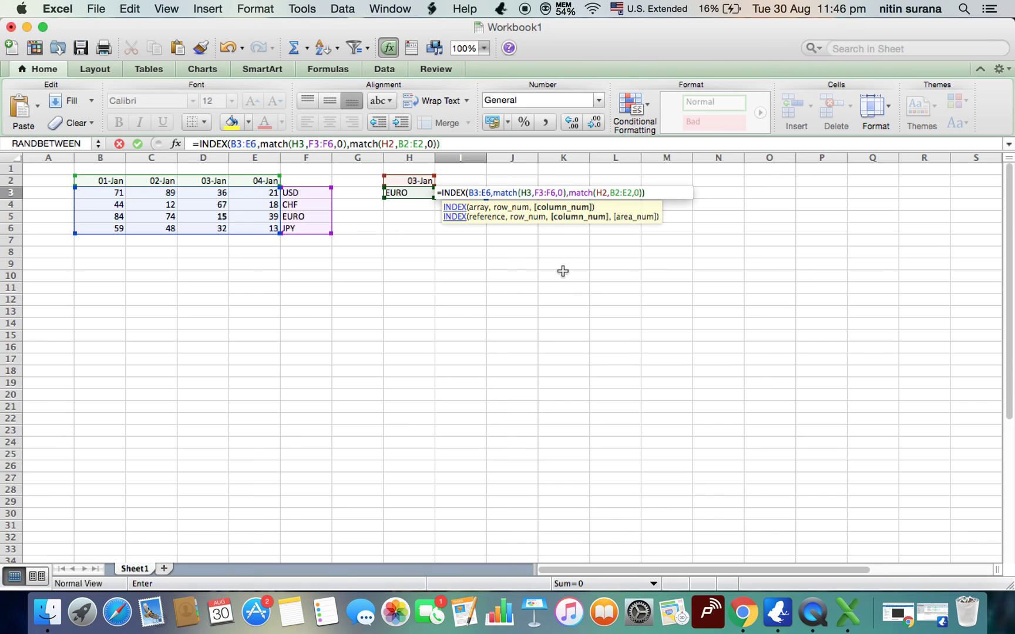
key("Return")
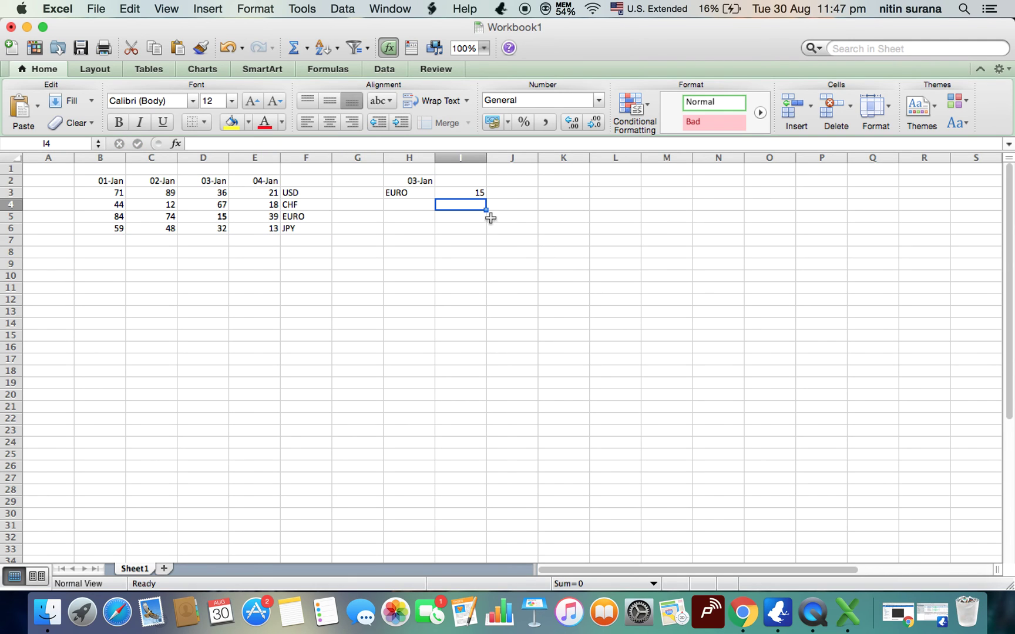
left_click(465, 194)
left_click(223, 217)
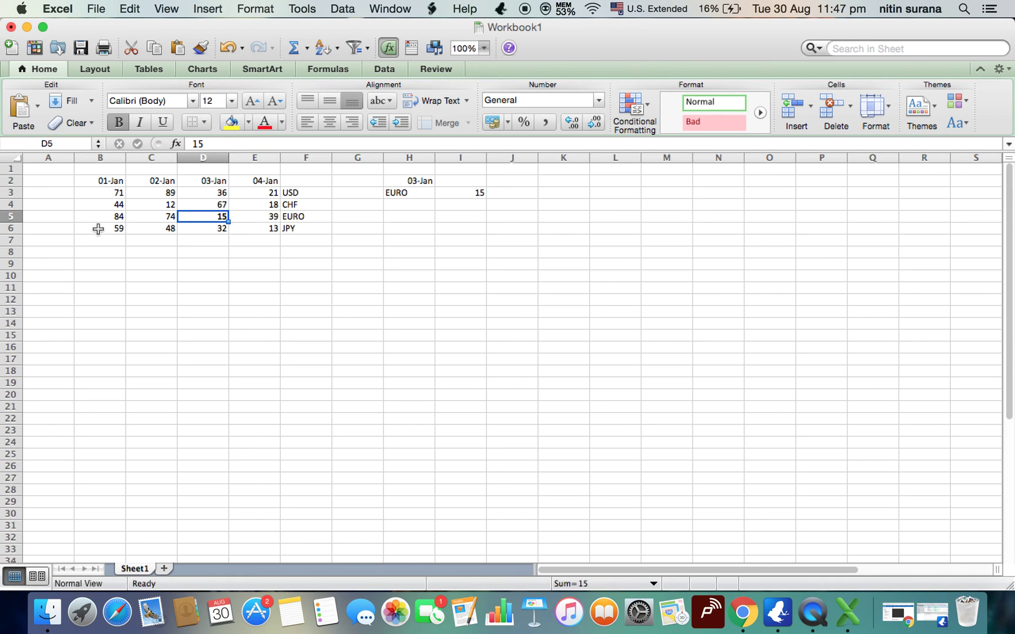
left_click(473, 193)
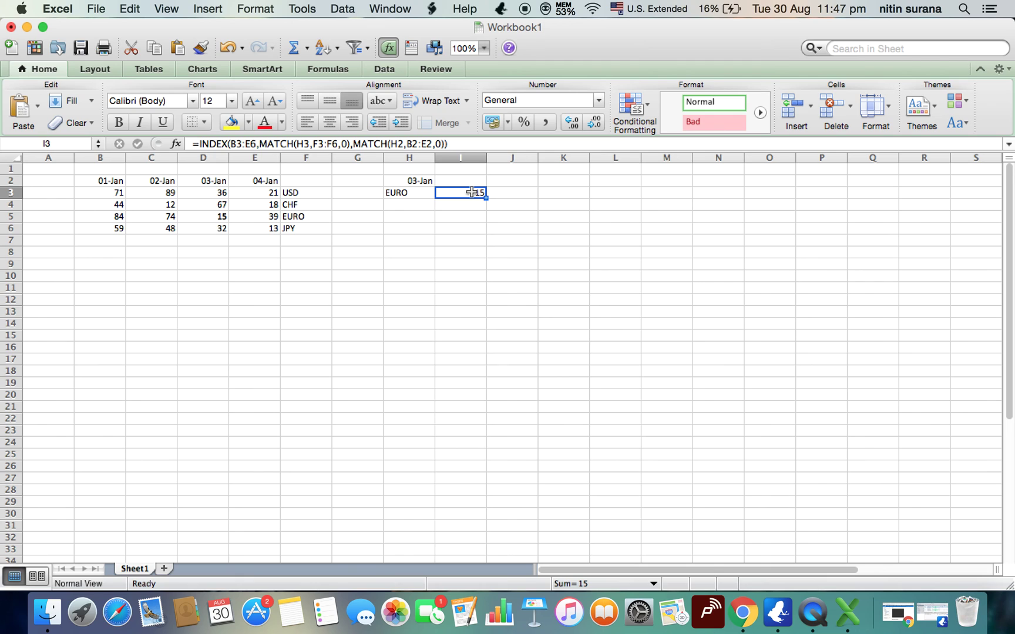
left_click(210, 181)
left_click(118, 171)
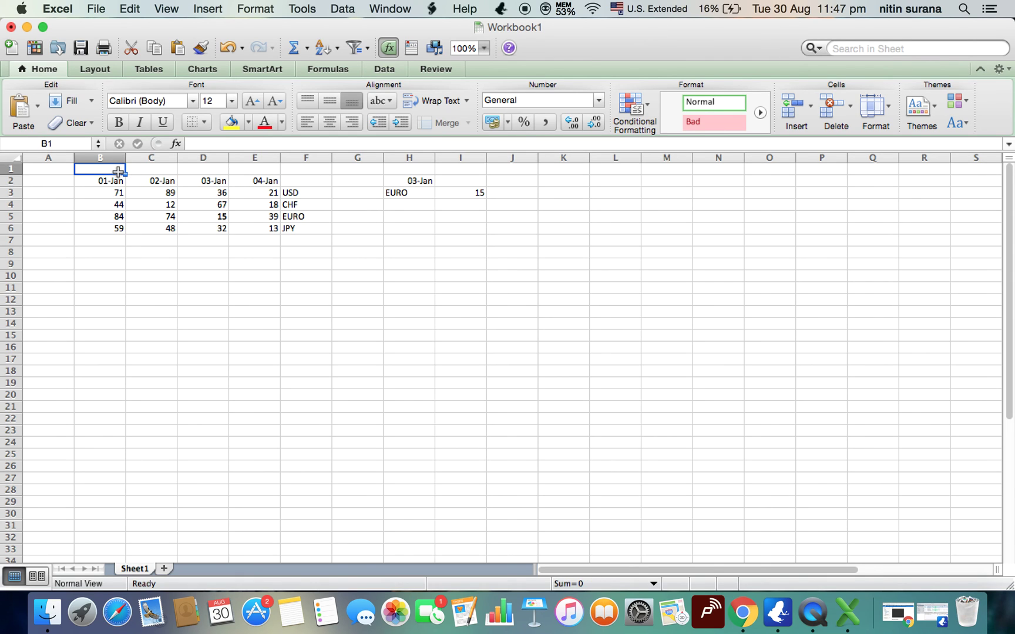
- Enter column numbers 1, 2, 3 and 4 into cells B1 through E1
type("1")
key("Return")
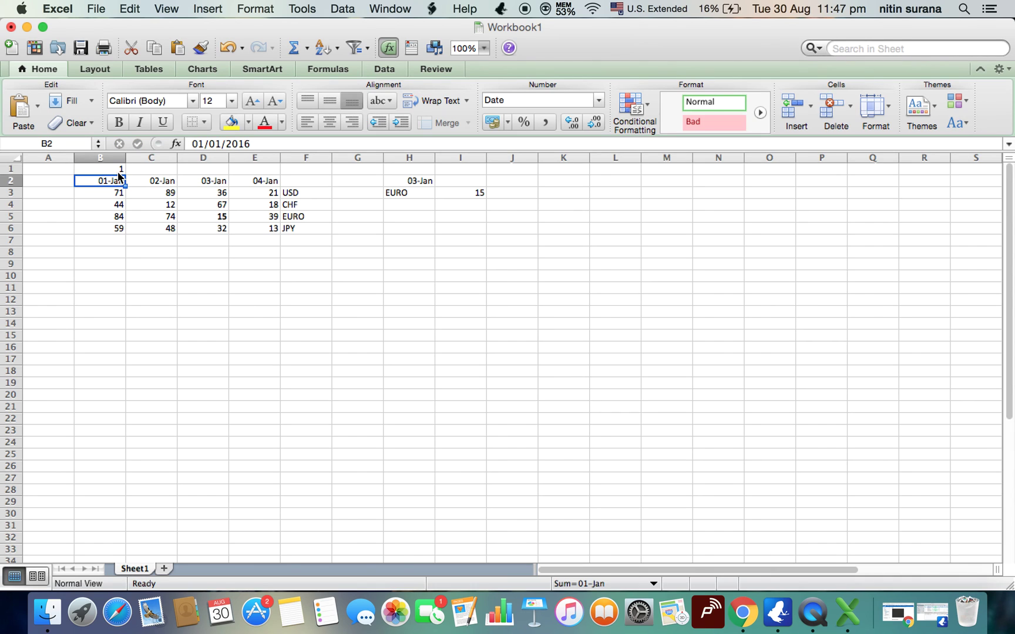
key("Up")
key("Right")
type("2")
key("Tab")
type("3")
key("Tab")
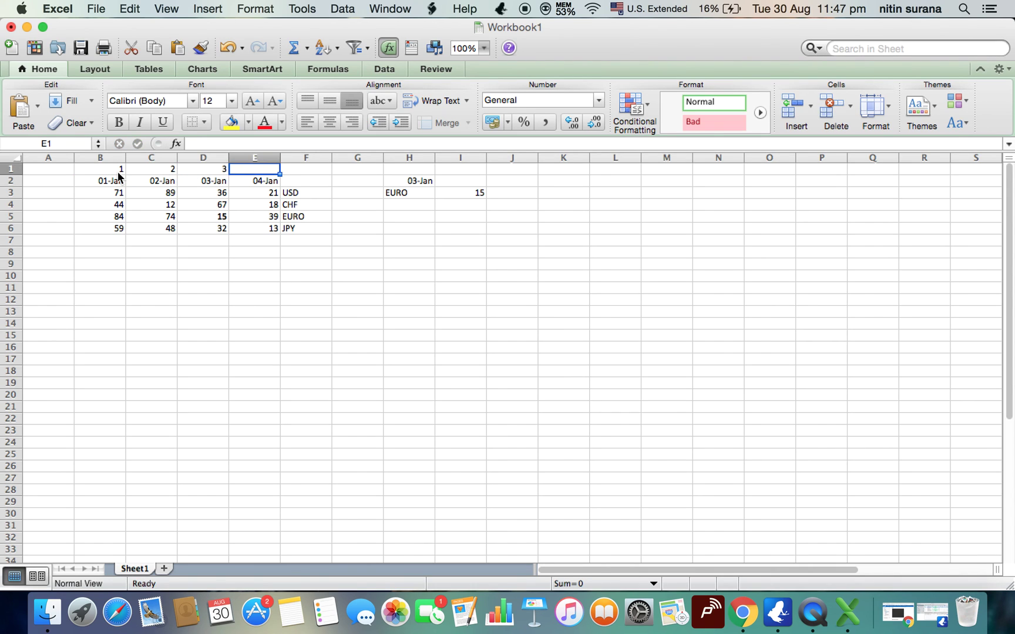
type("4")
key("Tab")
- Select B1:E2, covering the column numbers and the dates row
key("shift+Tab")
key("shift+Left")
key("shift+Left")
key("shift+Left")
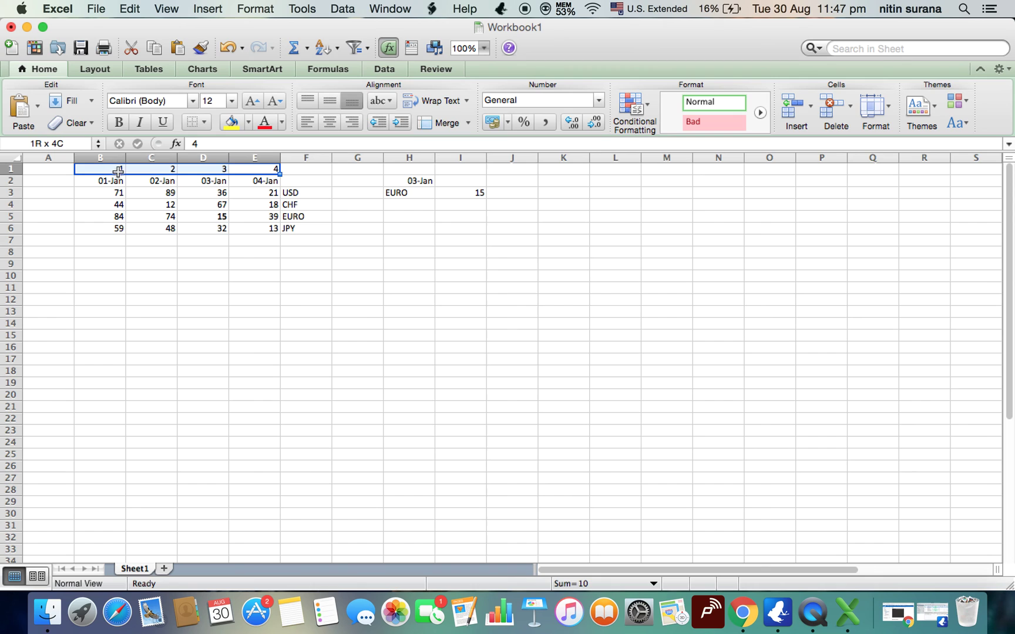
key("shift+Down")
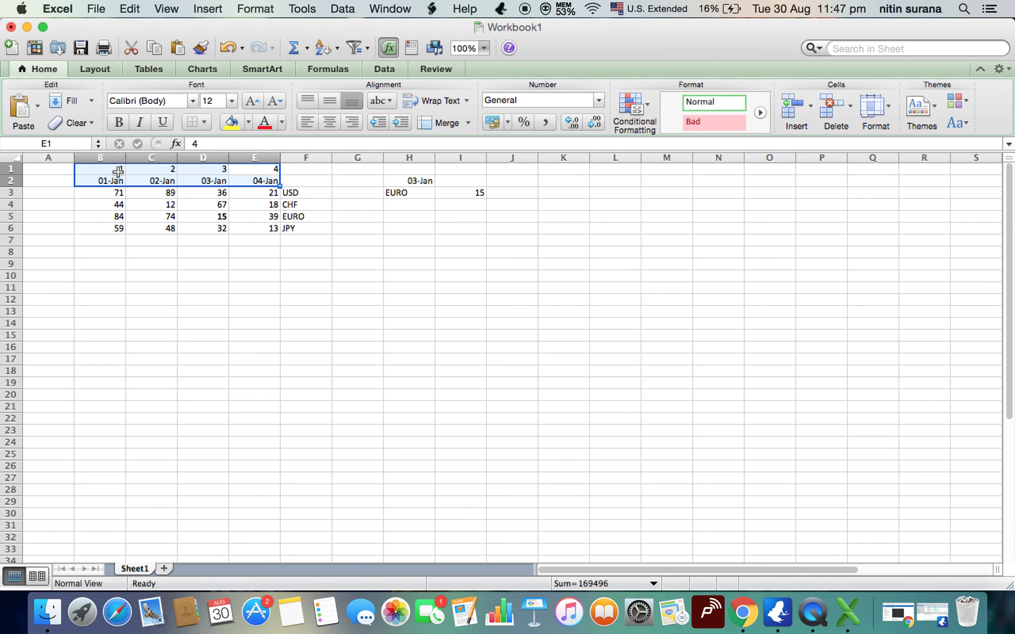